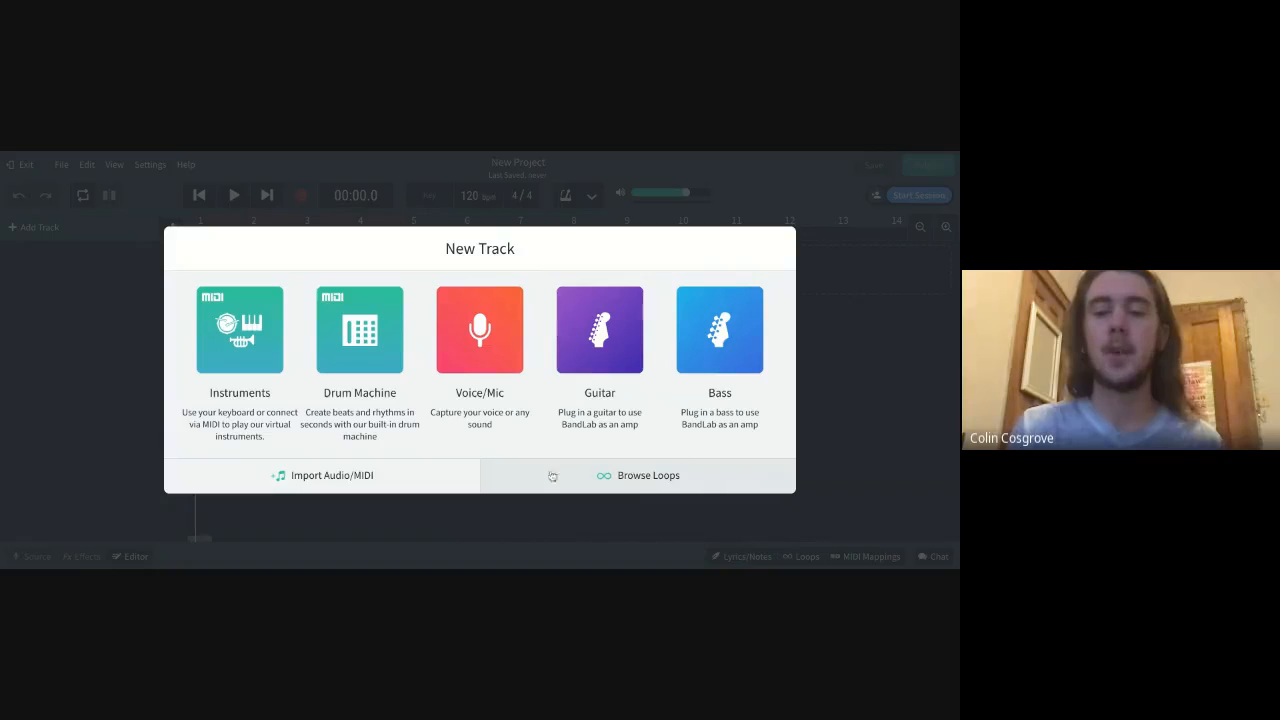
Open the loop browser and look through its featured genres, moods and loop packs
click(645, 478)
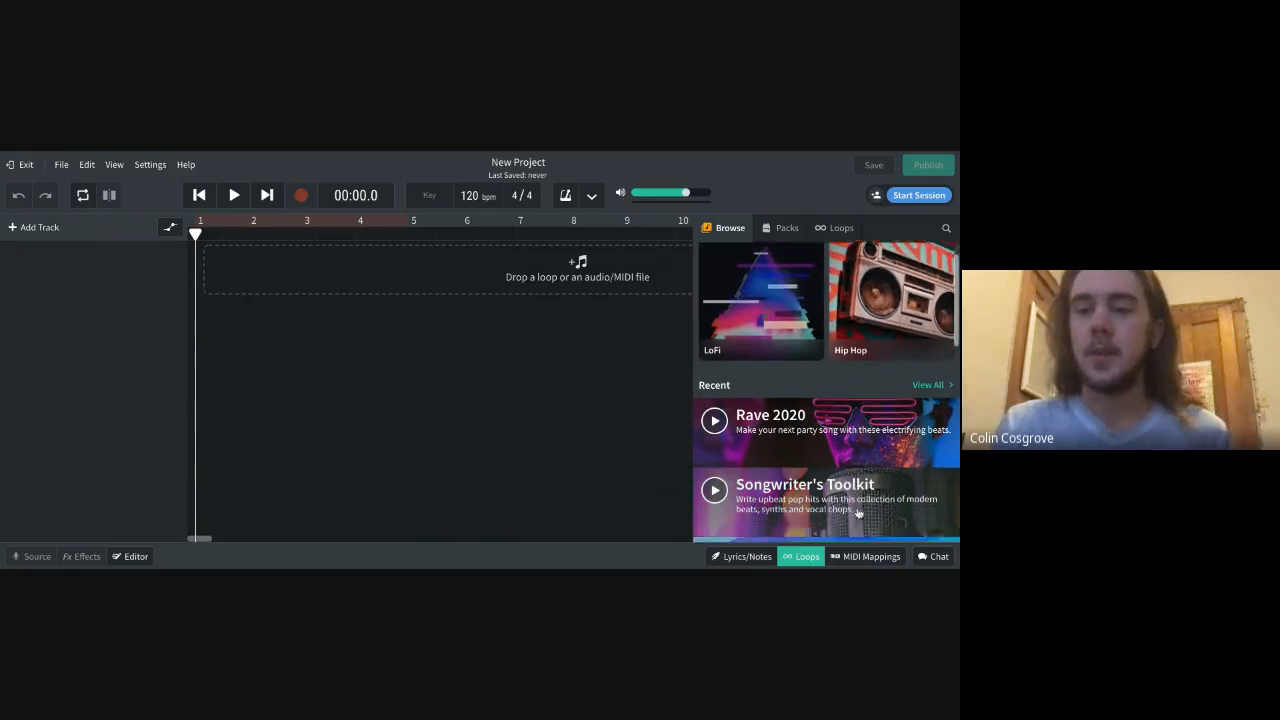
scroll(860, 370, down, 2)
scroll(794, 340, down, 5)
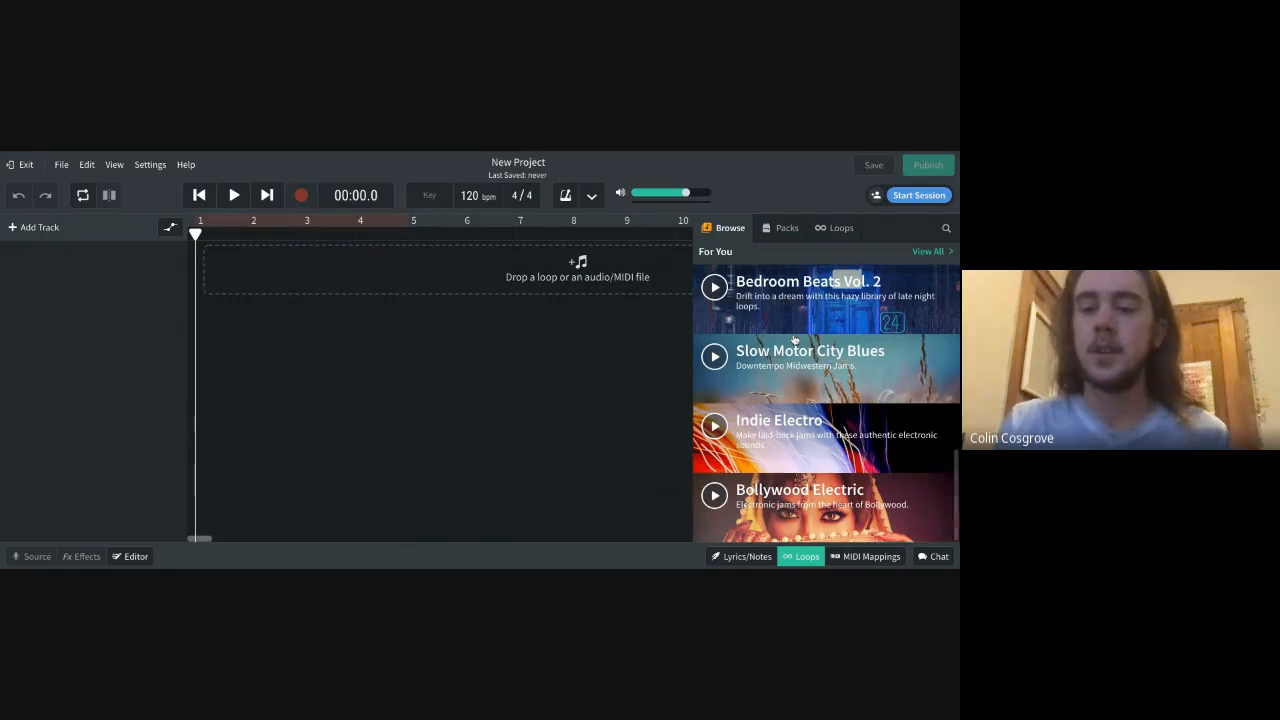
scroll(800, 380, up, 8)
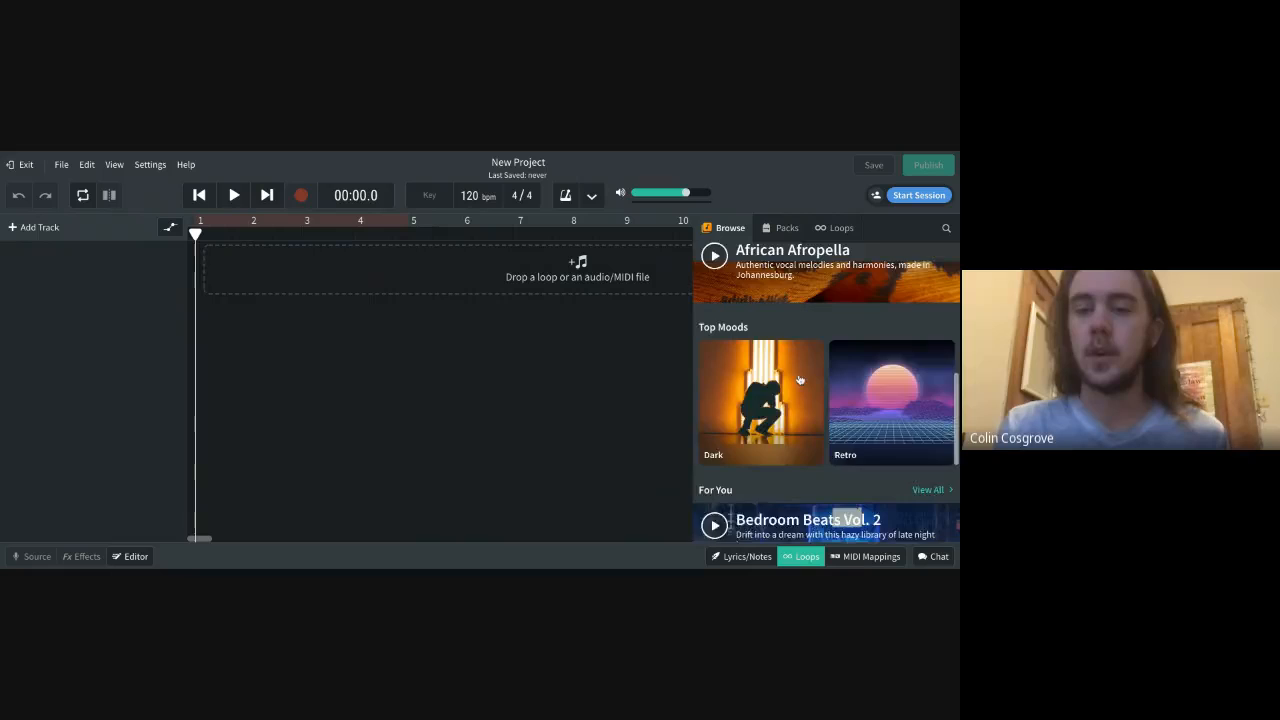
scroll(800, 380, up, 2)
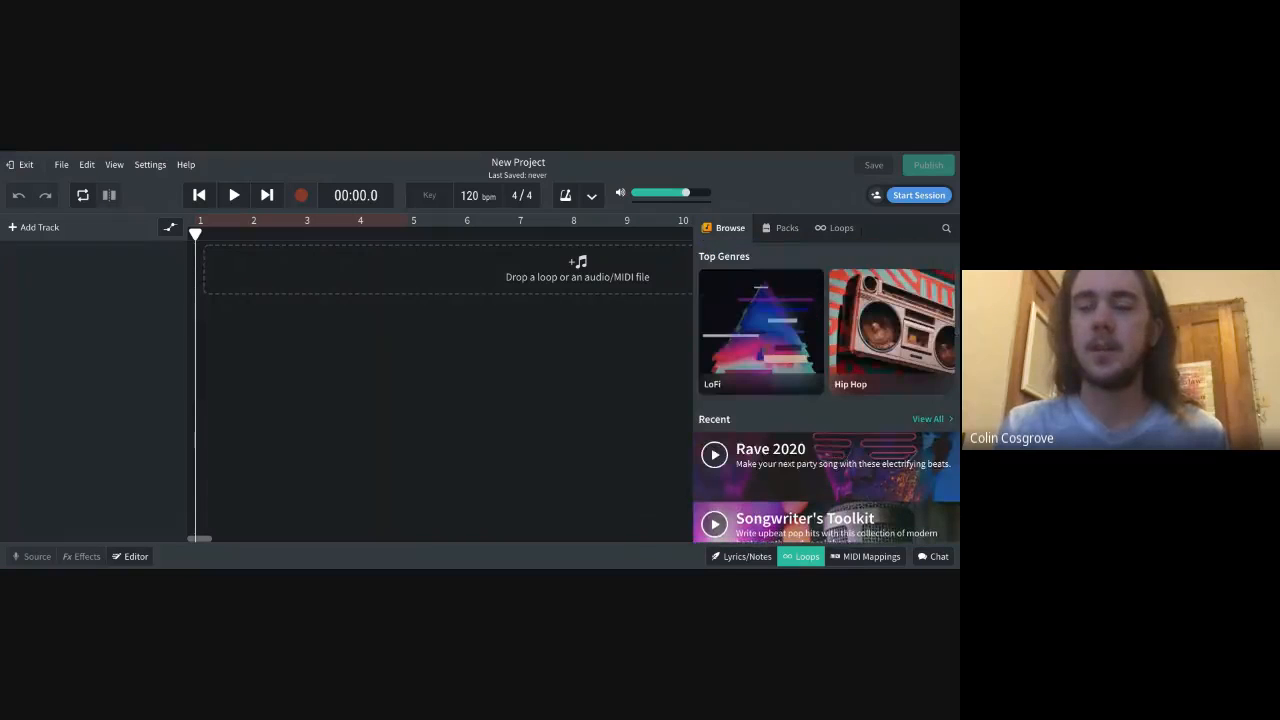
scroll(800, 380, down, 7)
scroll(760, 313, up, 6)
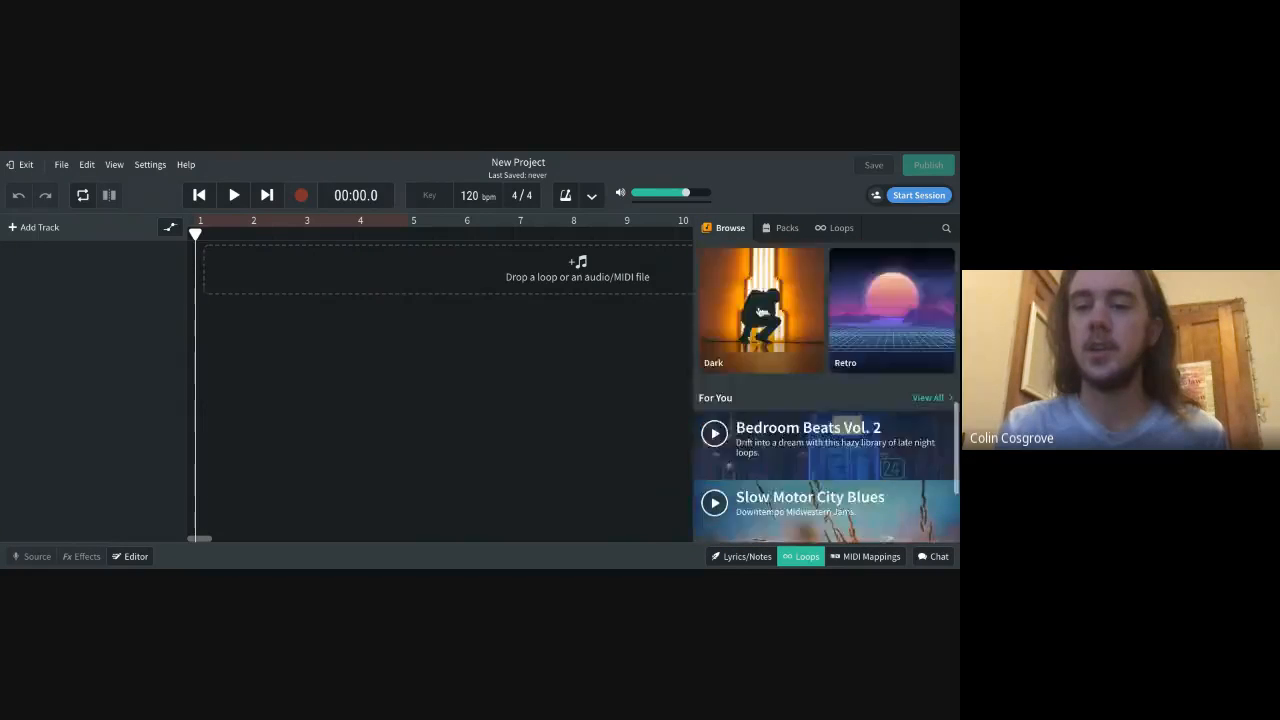
scroll(760, 313, down, 3)
scroll(760, 313, down, 4)
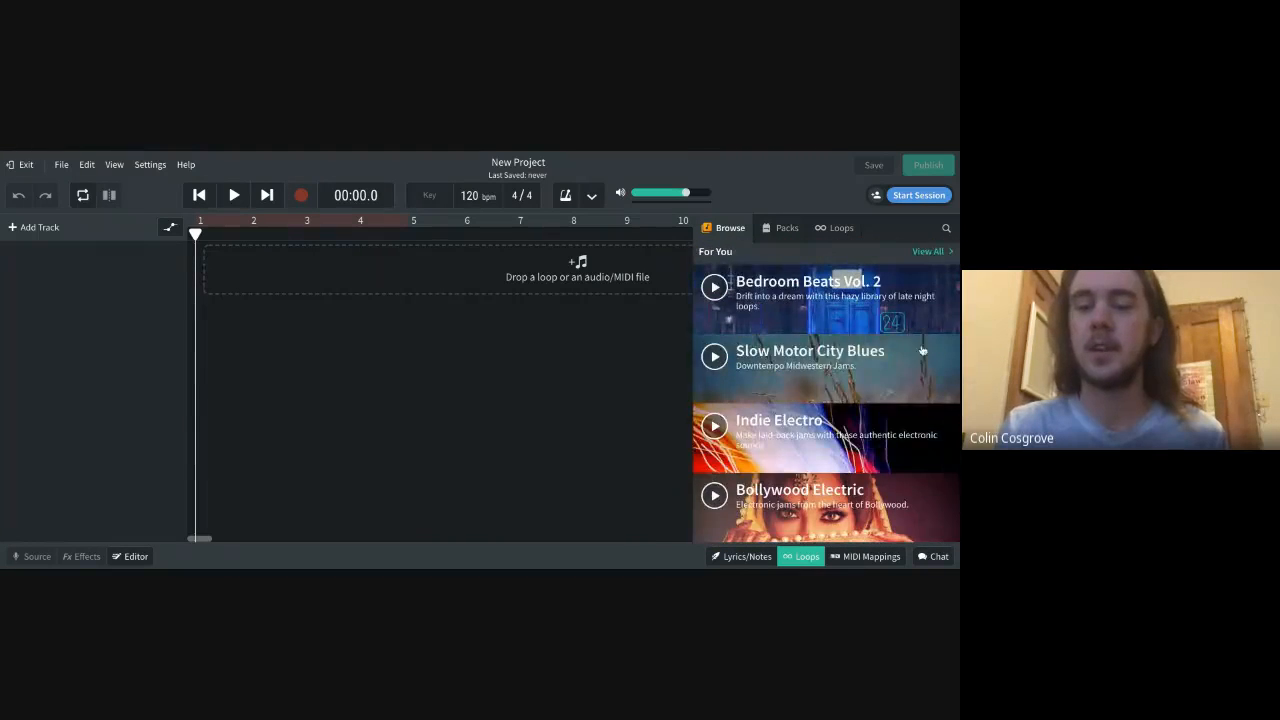
scroll(862, 418, up, 1)
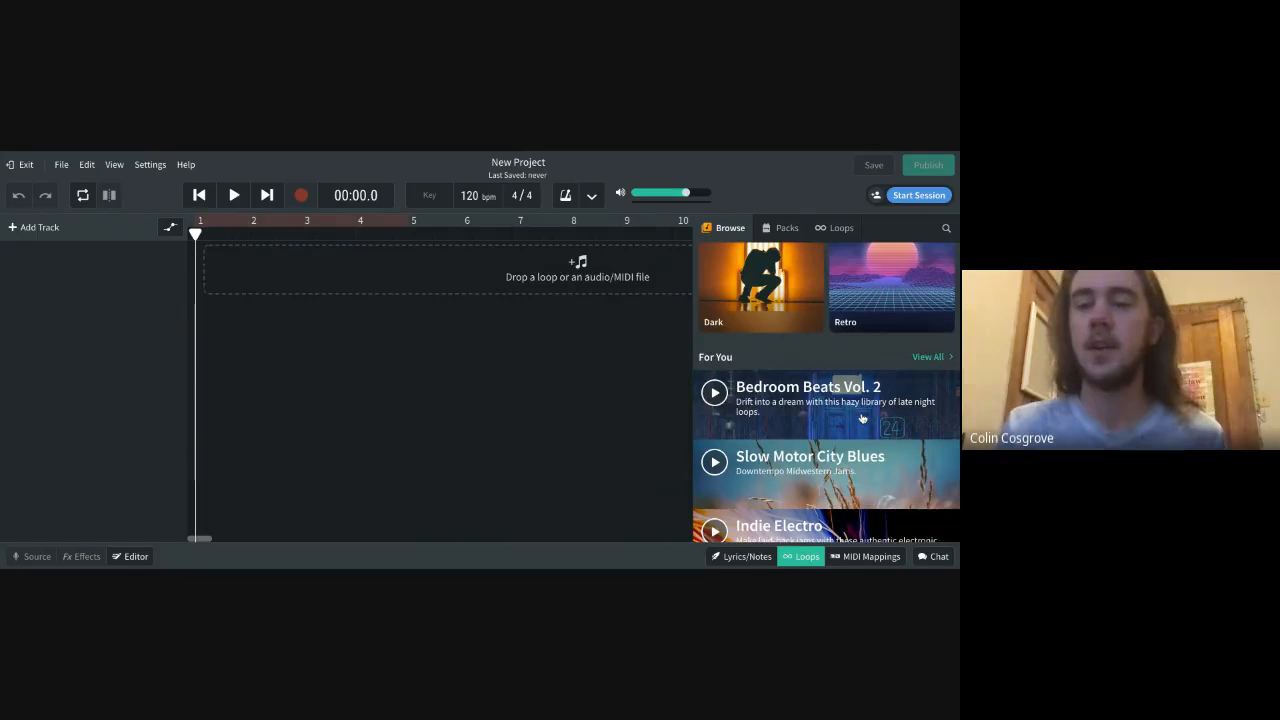
scroll(862, 418, up, 4)
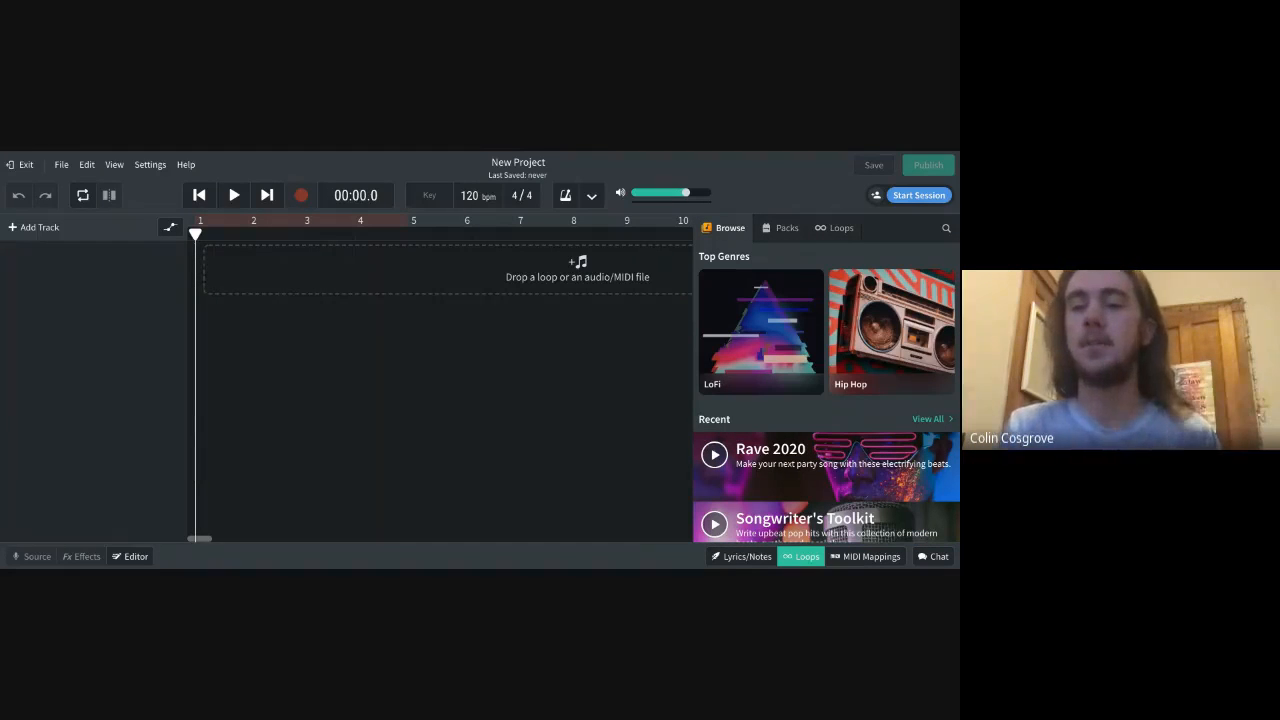
Show the list of individual loops and filter it to the Beats instrument category
click(837, 227)
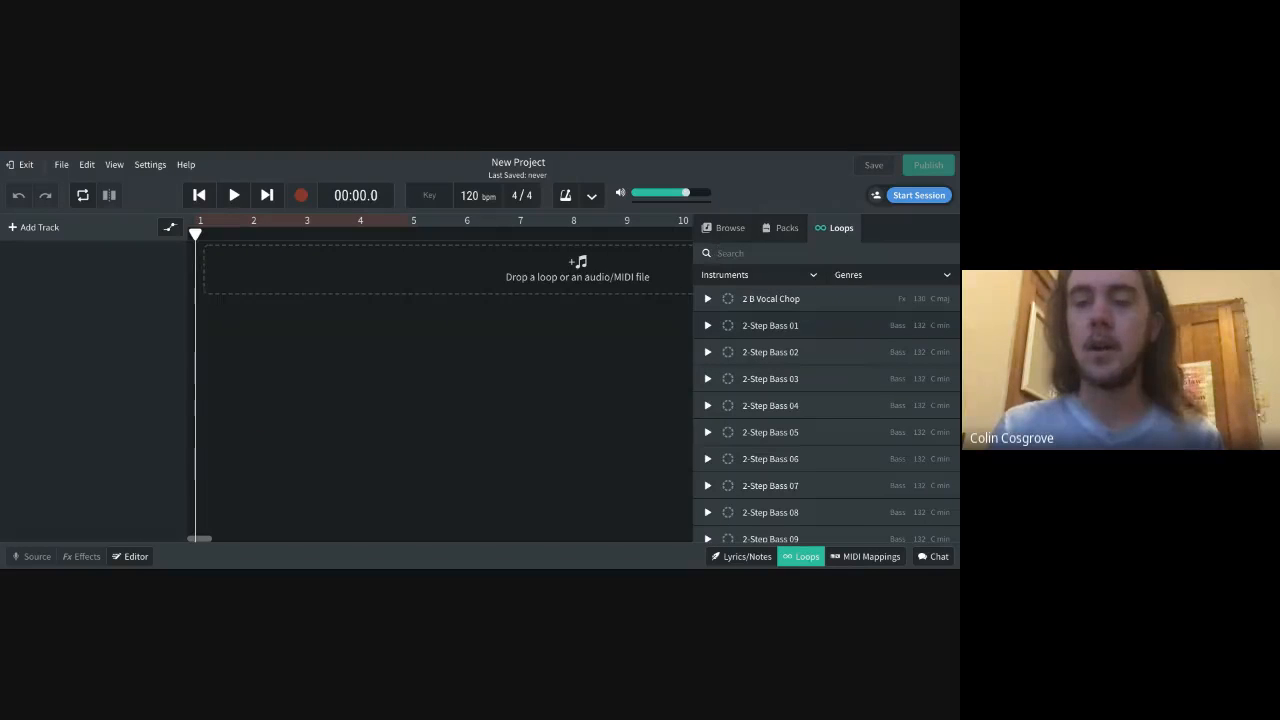
click(813, 277)
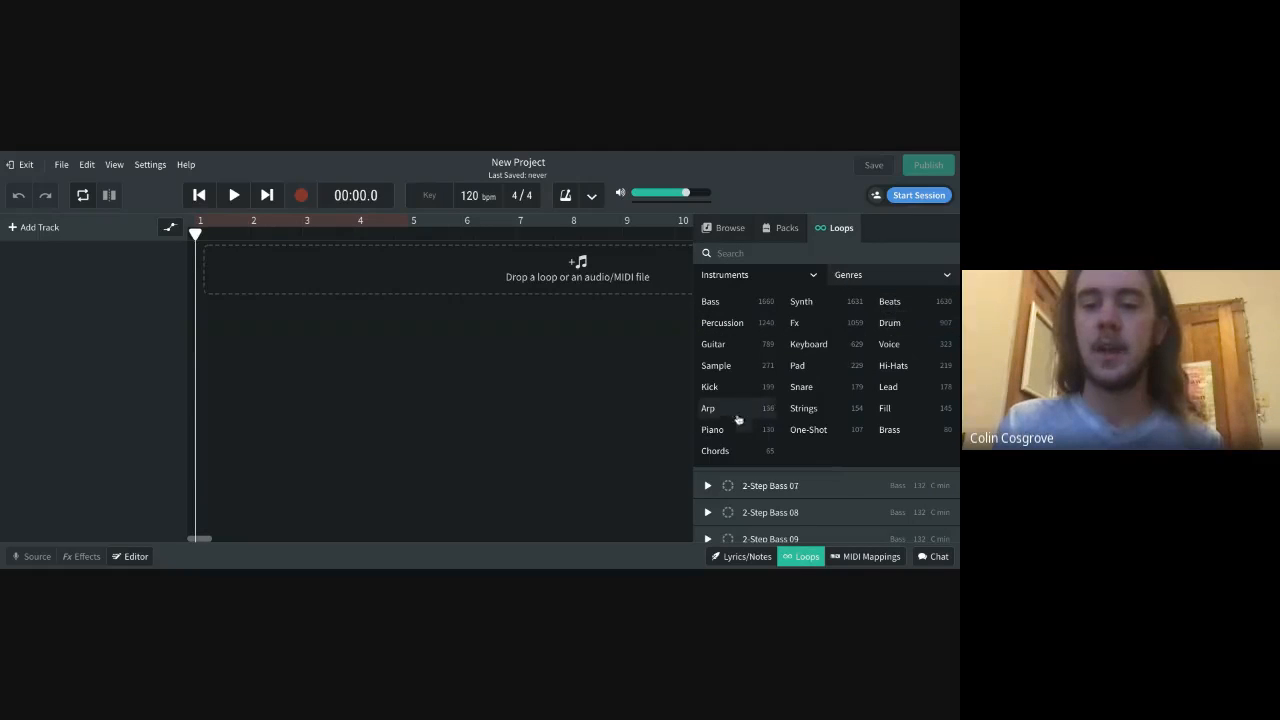
click(890, 302)
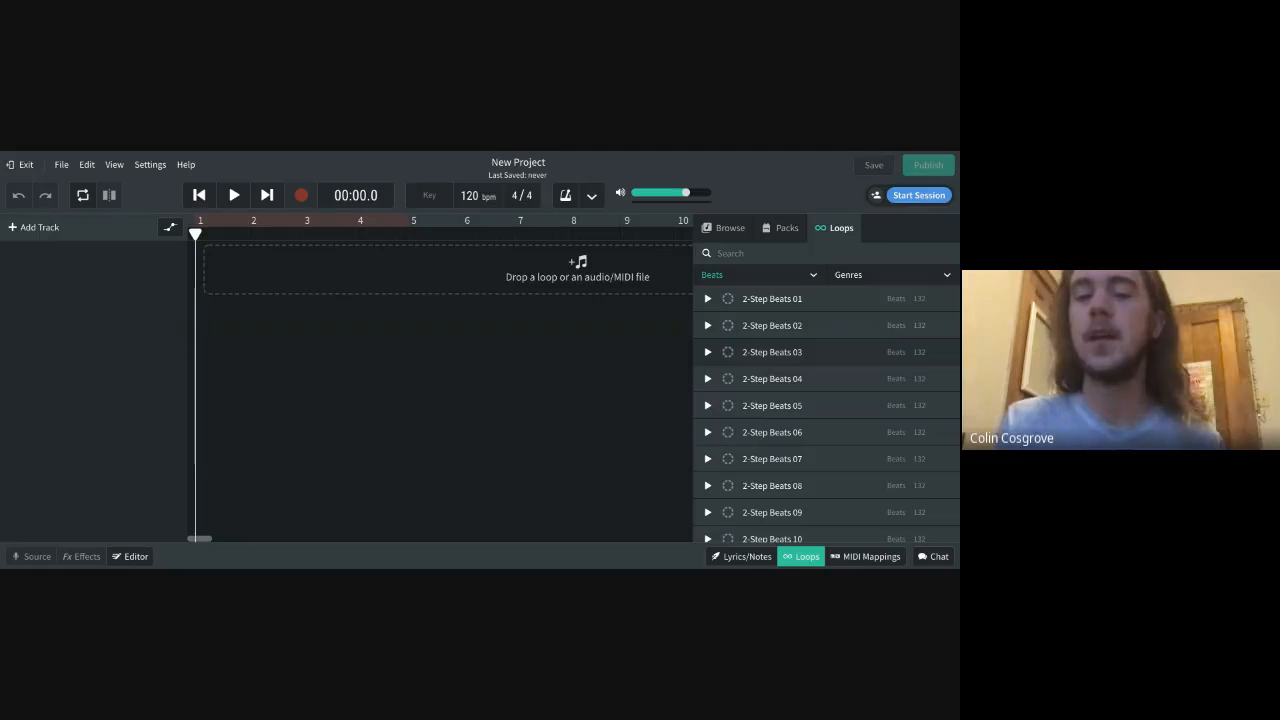
scroll(809, 465, down, 10)
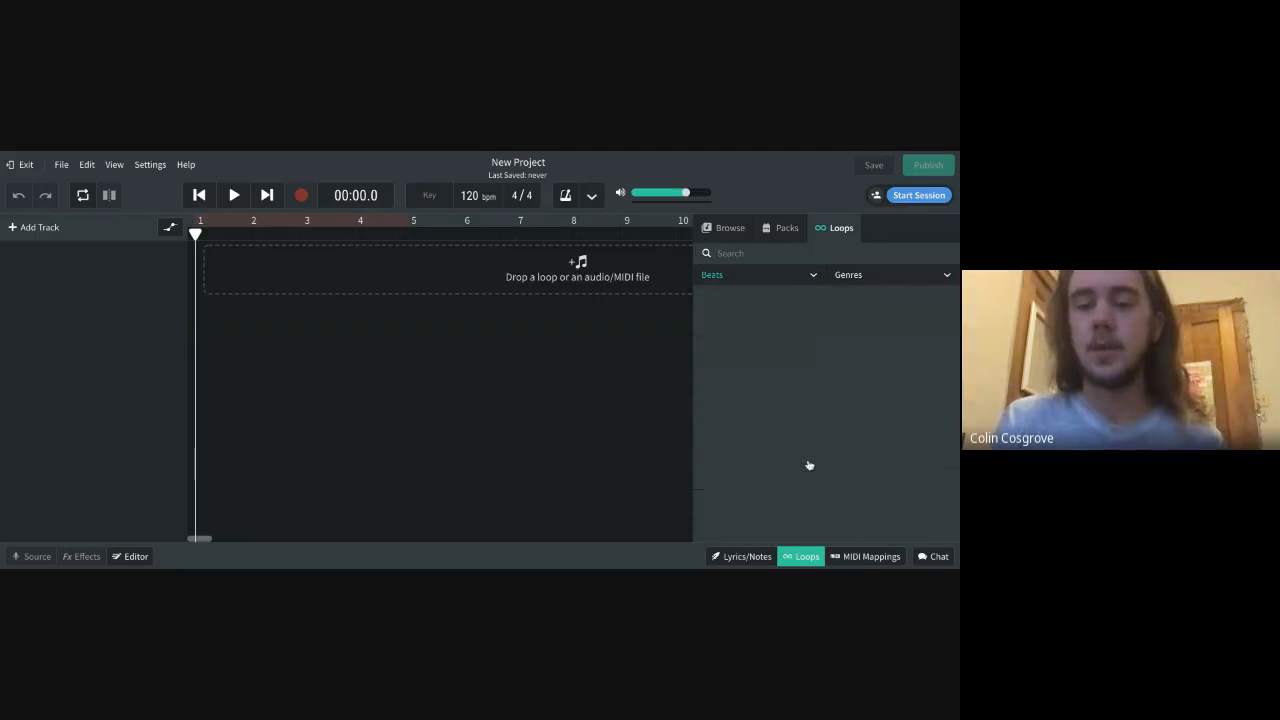
scroll(800, 440, down, 10)
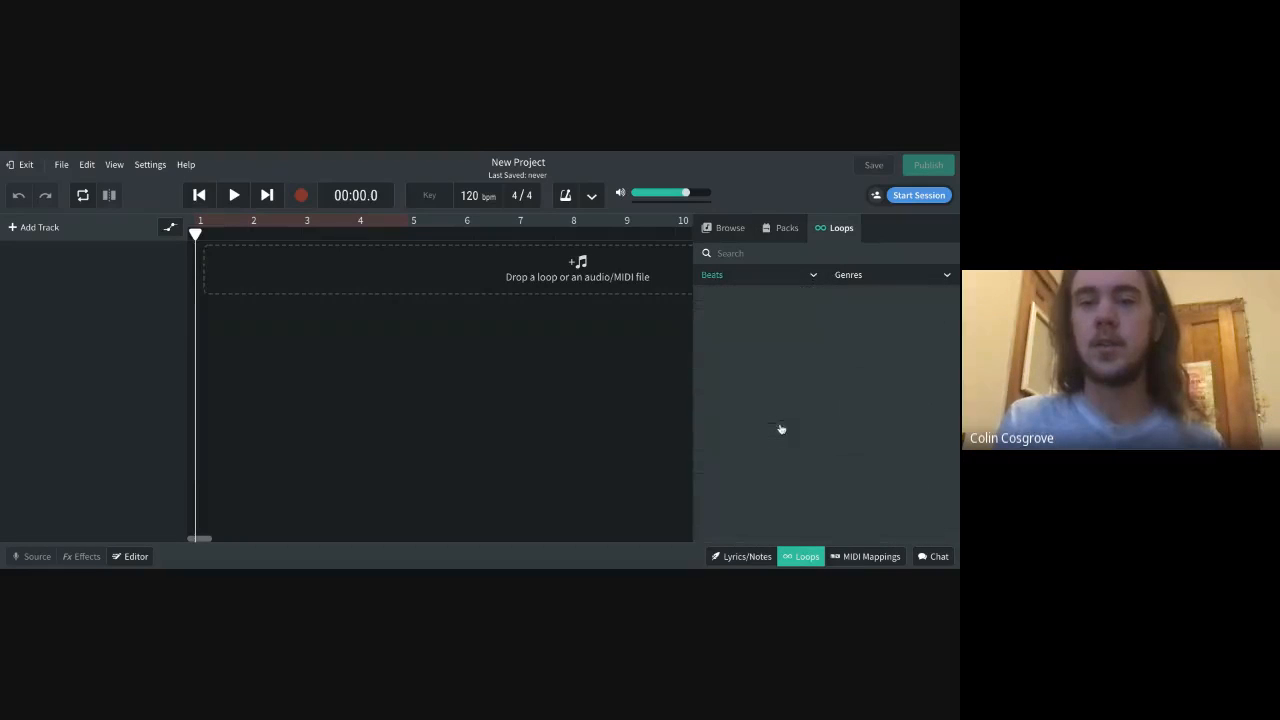
scroll(781, 429, up, 15)
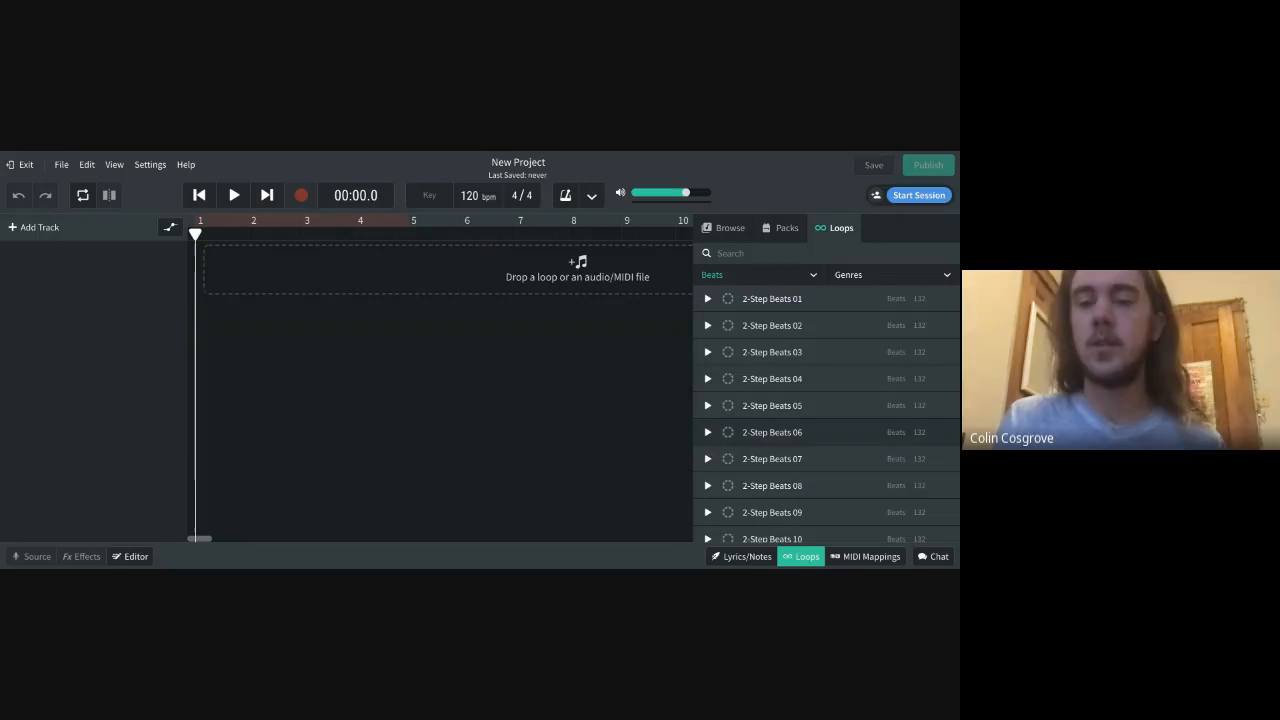
Try the Hip Hop / Trap genre filter on the beat loops, and reset it
click(906, 276)
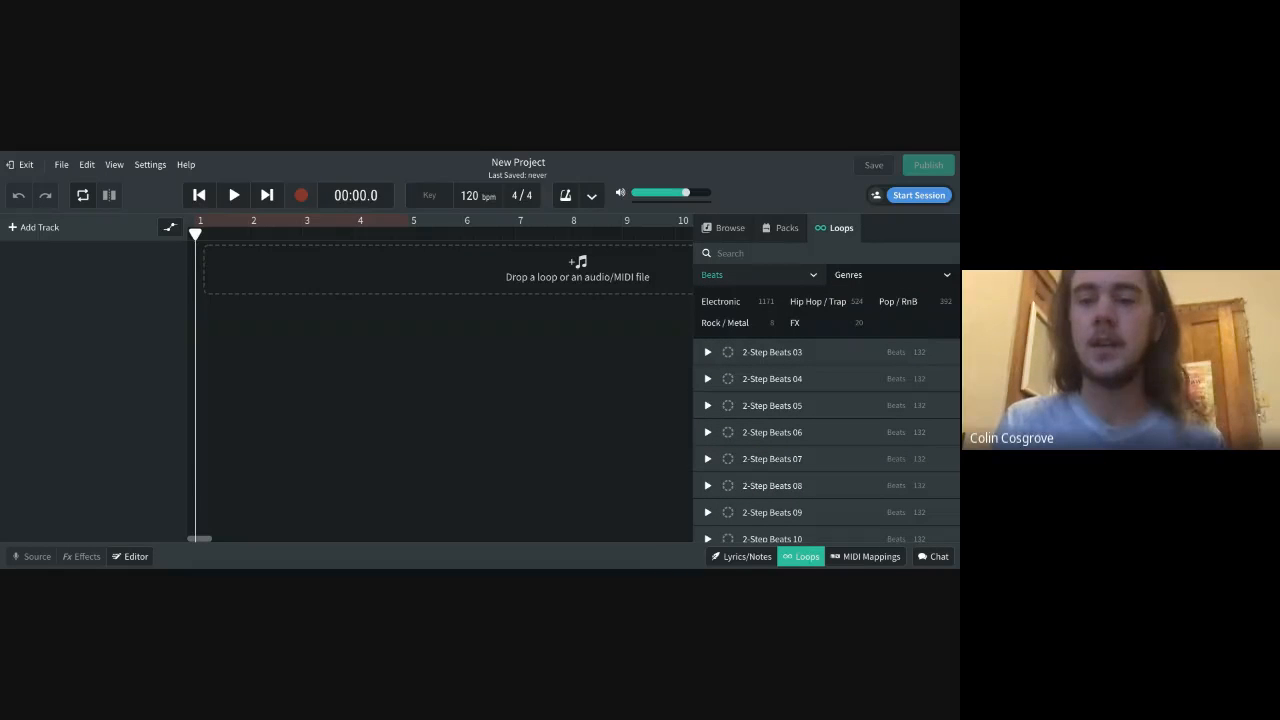
click(834, 302)
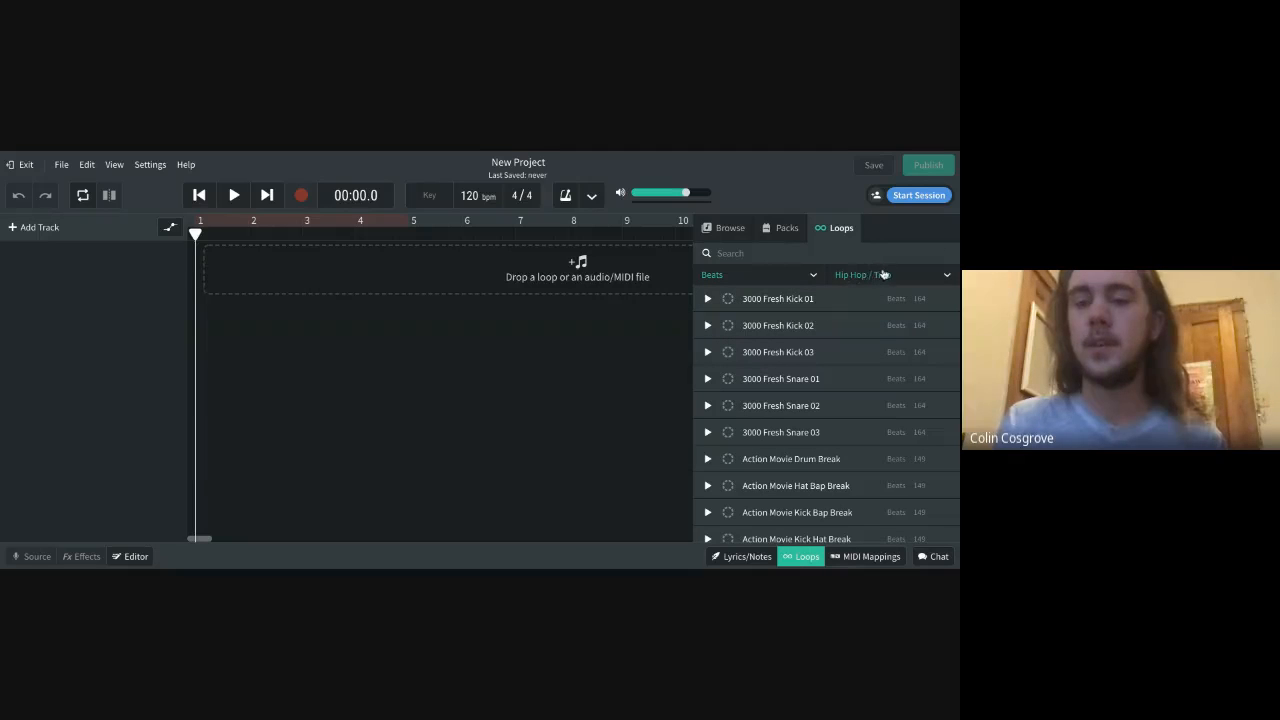
click(890, 276)
click(860, 299)
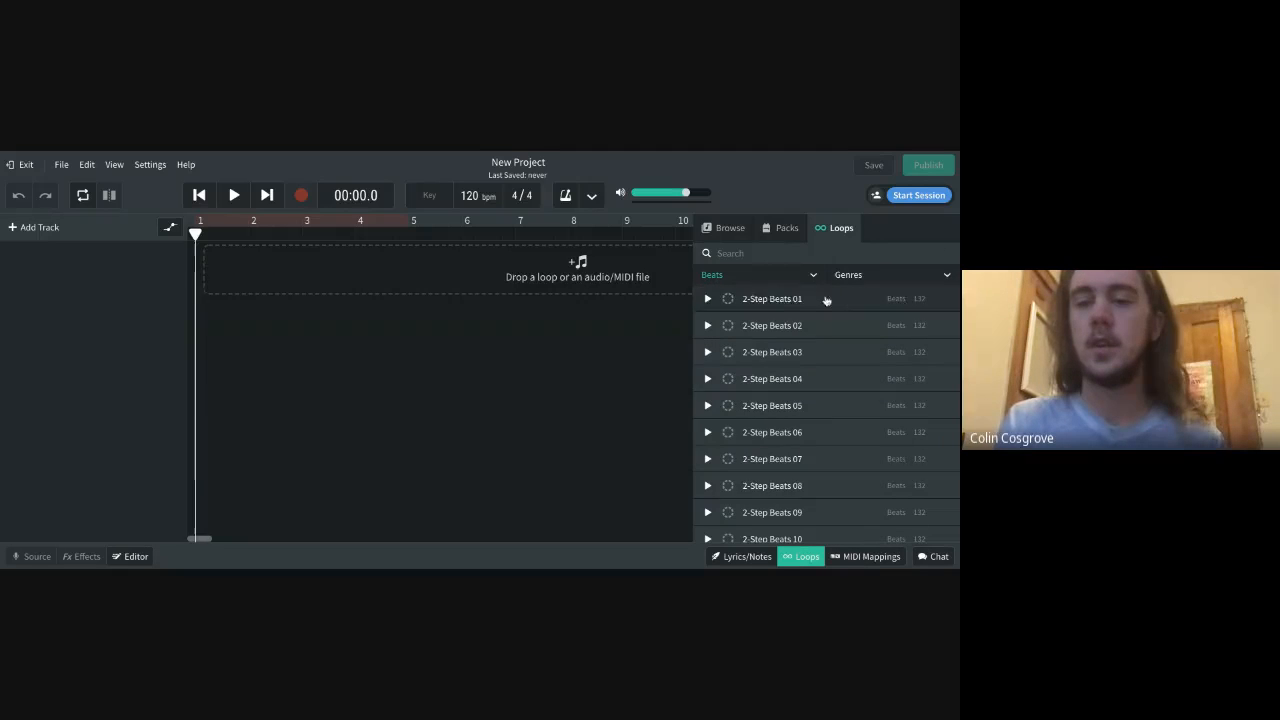
Filter the beat loops to the Pop / RnB genre and look through the list
click(917, 280)
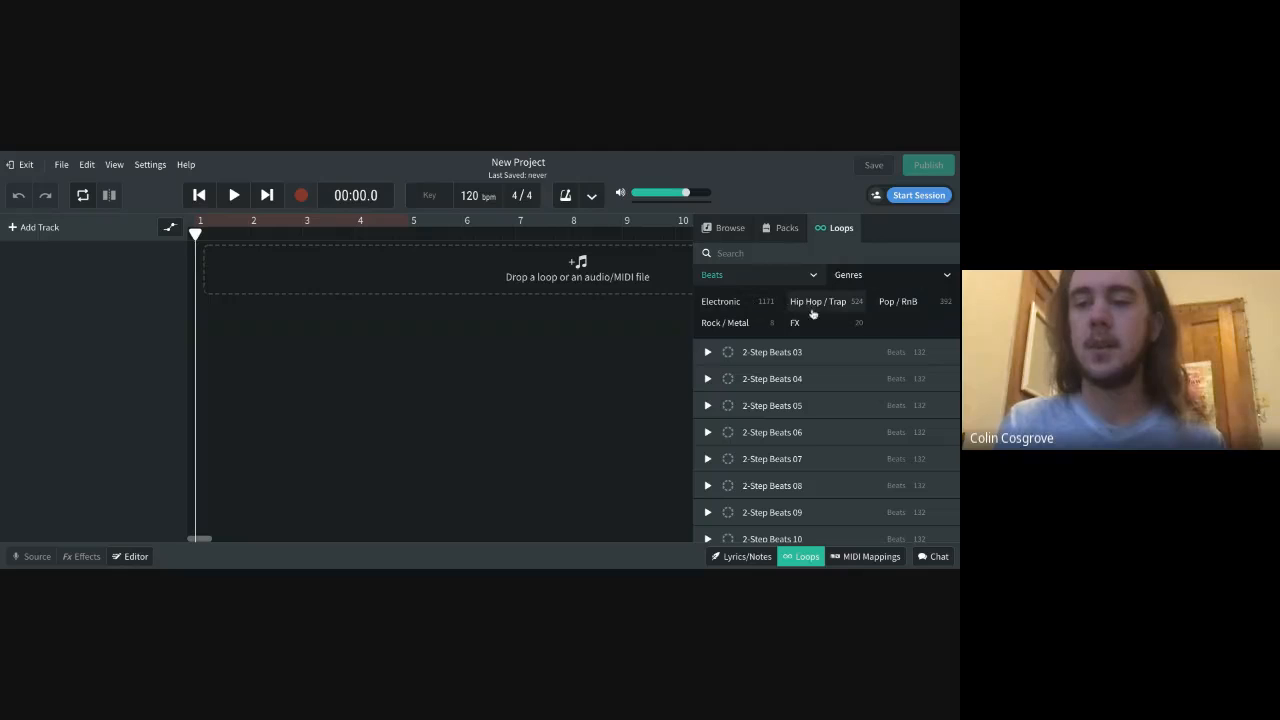
click(895, 301)
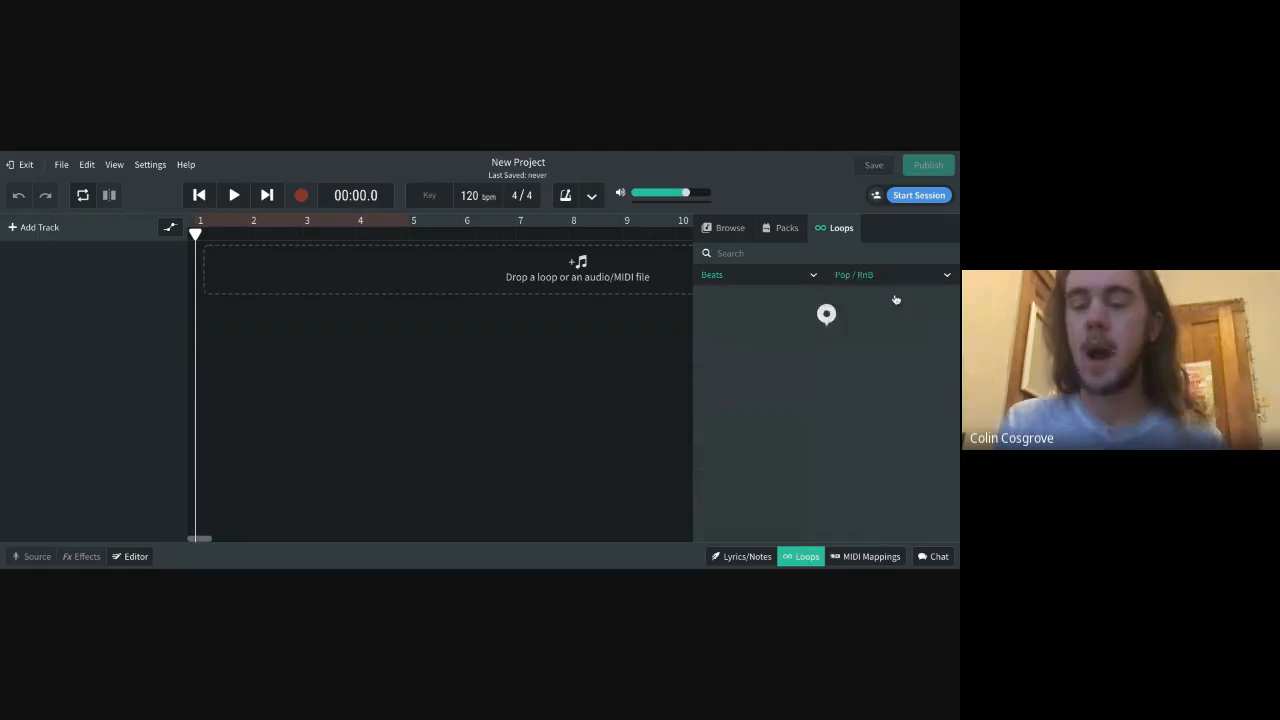
scroll(800, 440, down, 10)
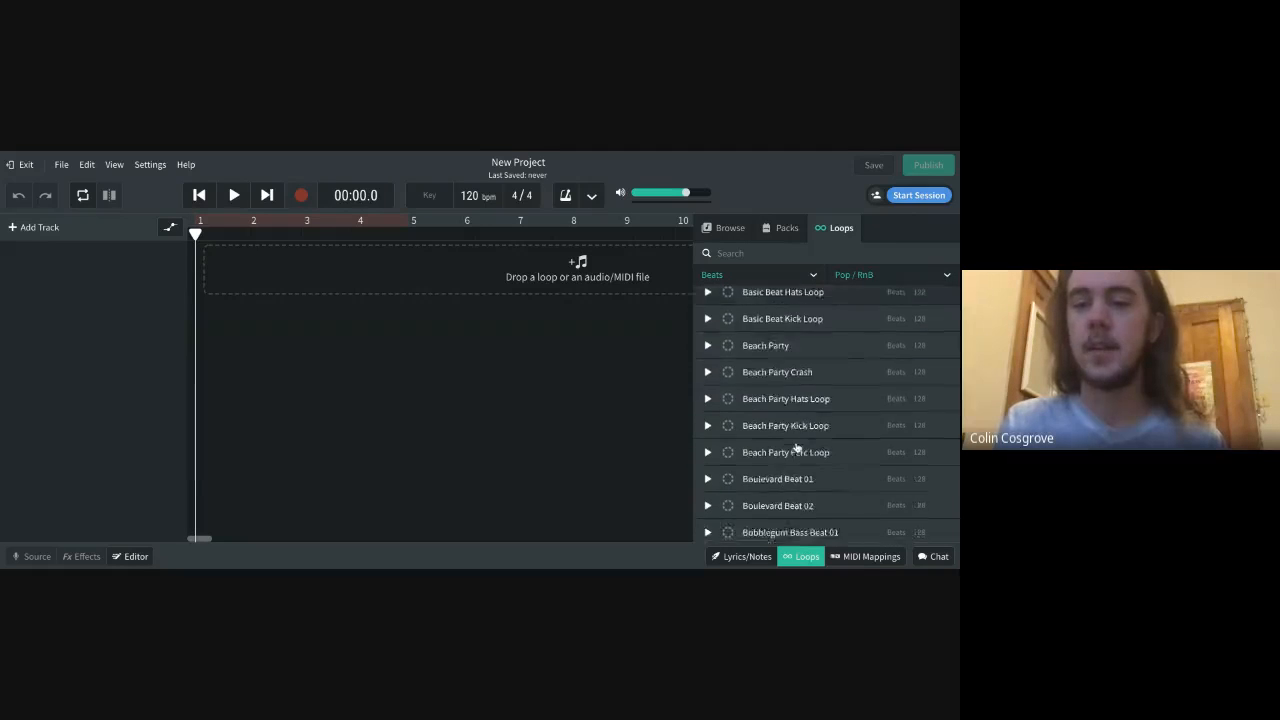
scroll(797, 447, up, 5)
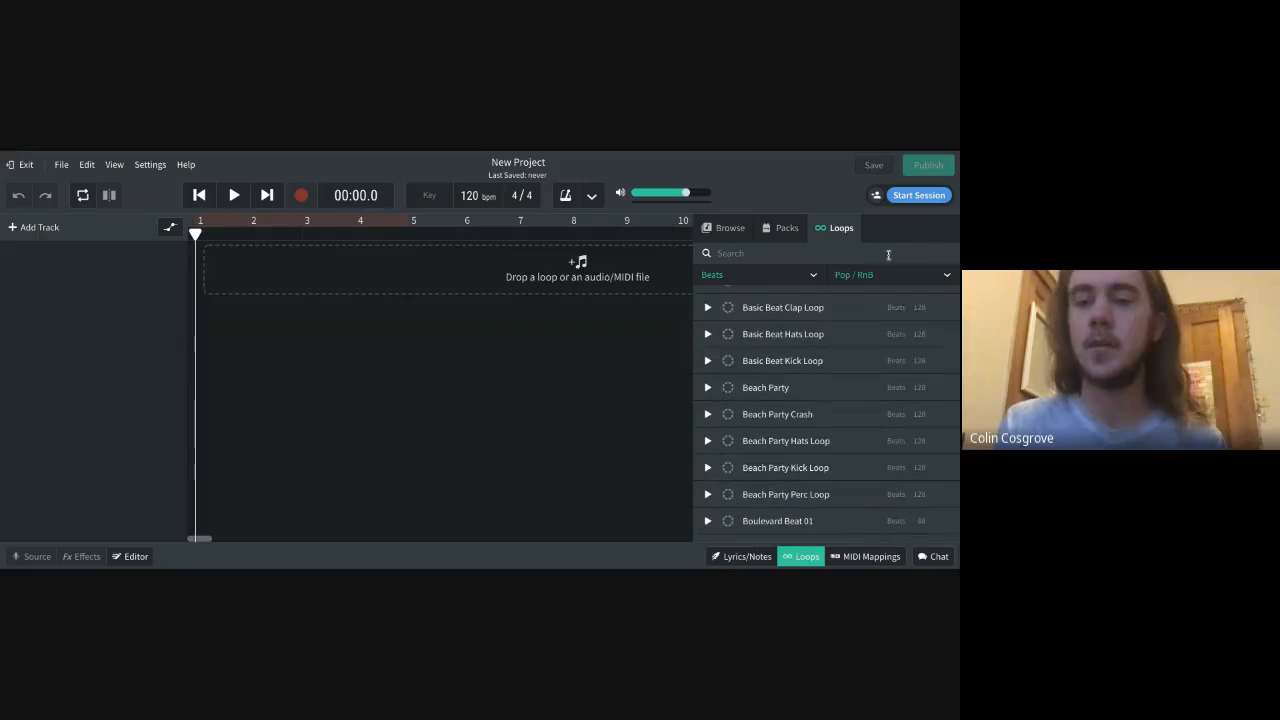
scroll(697, 411, down, 8)
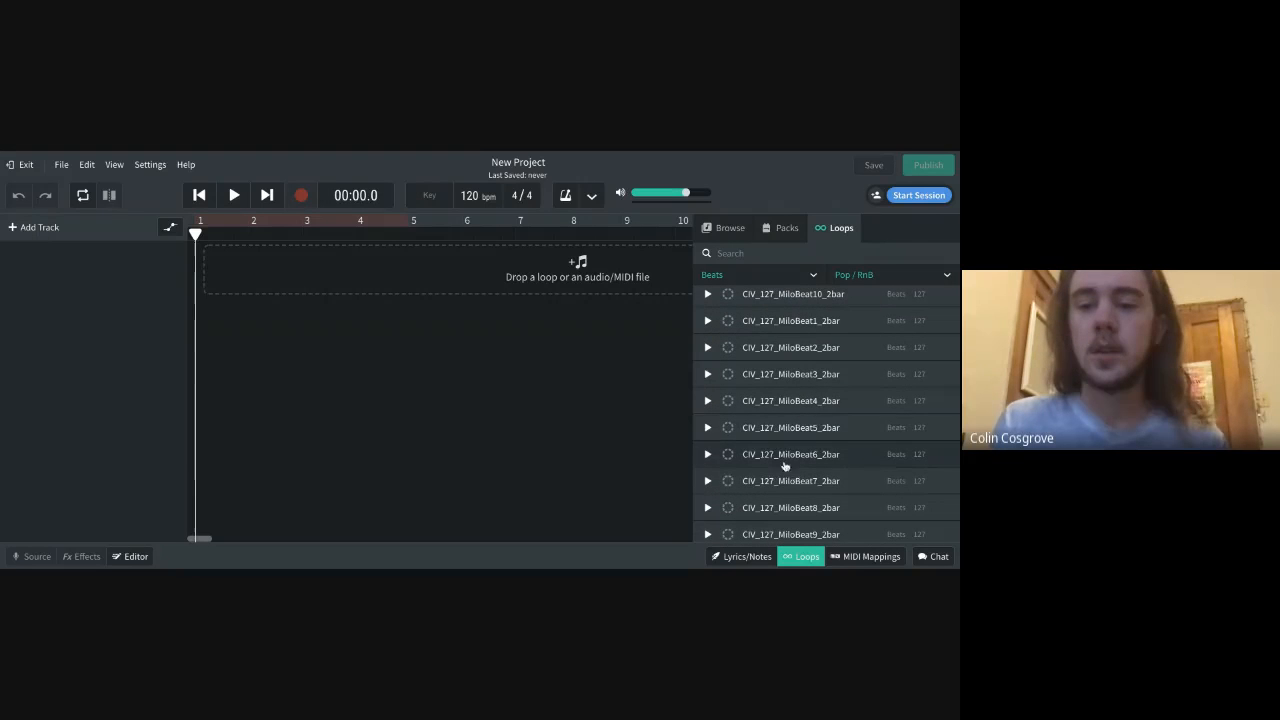
Preview the CIV_127_MiloBeat5_2bar loop and place it on a new track starting at bar 1
click(708, 428)
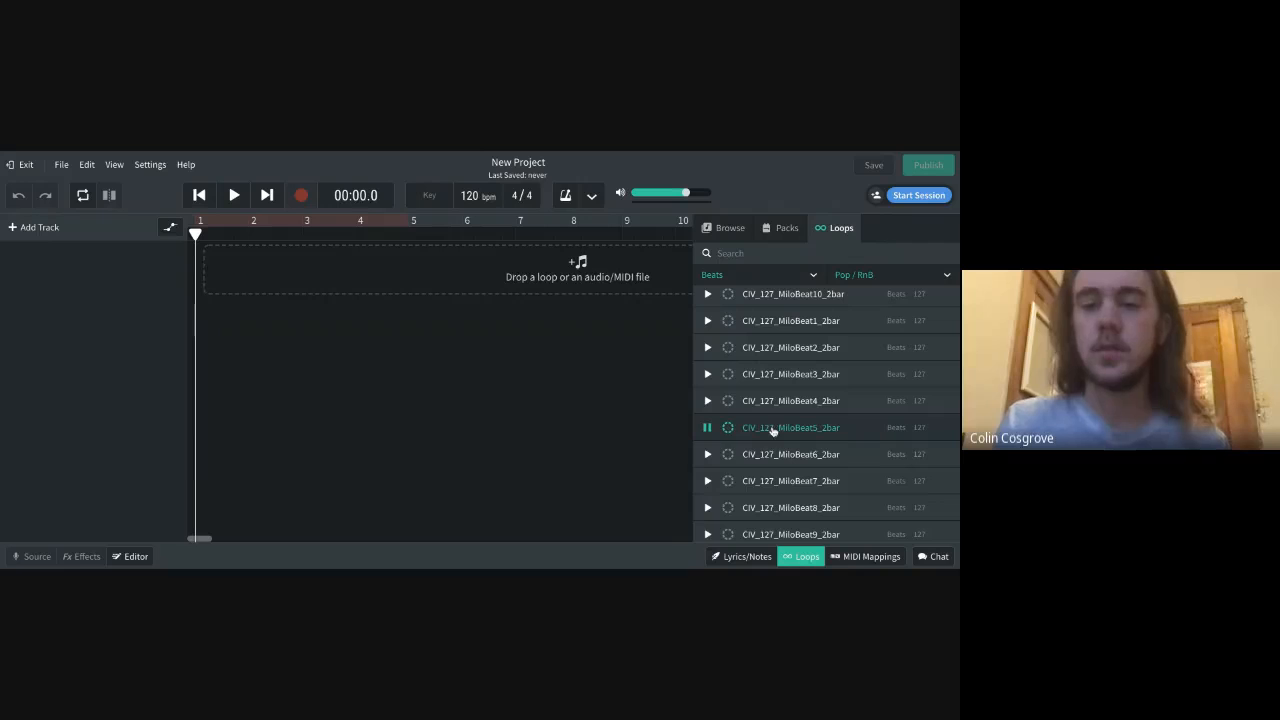
click(708, 428)
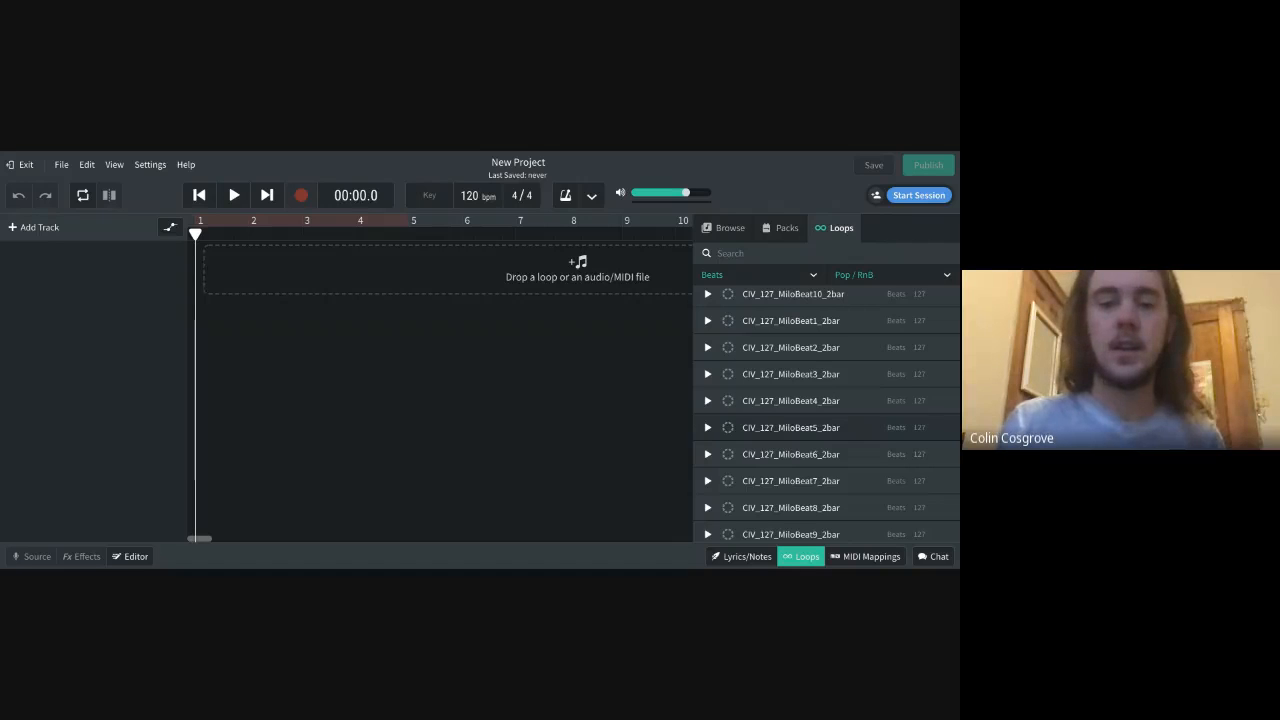
drag(577, 270, 311, 266)
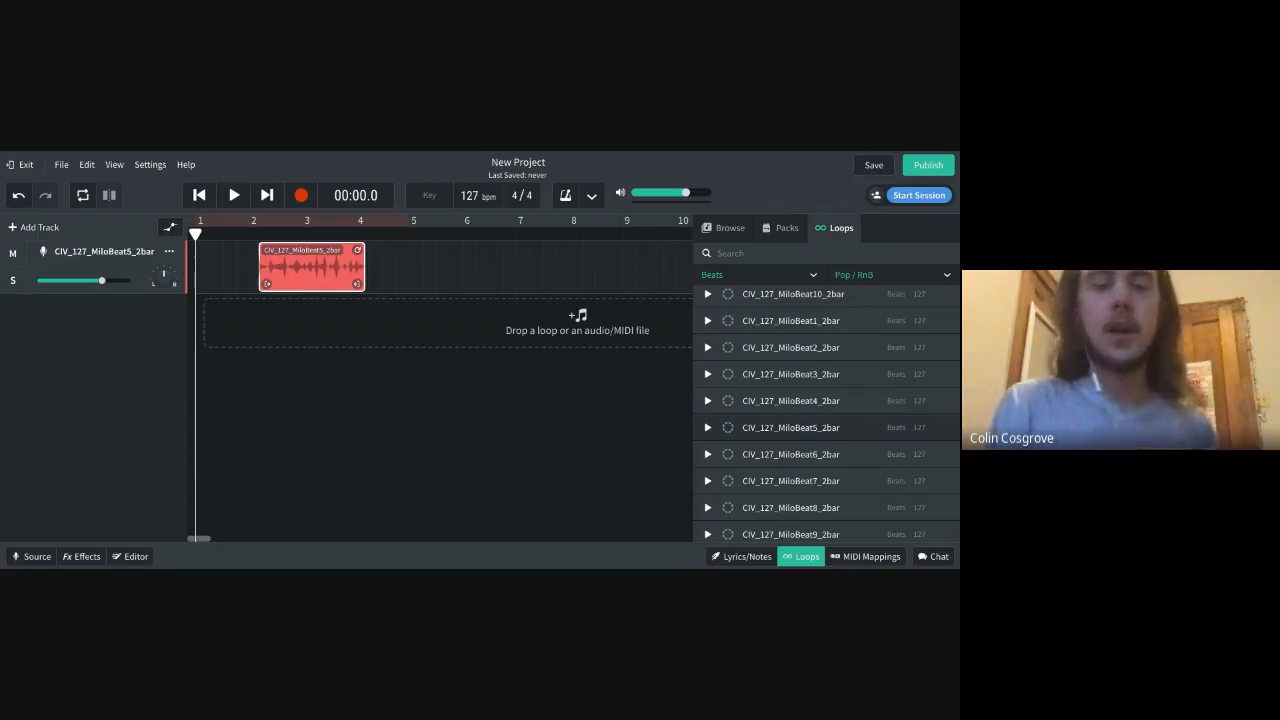
click(319, 265)
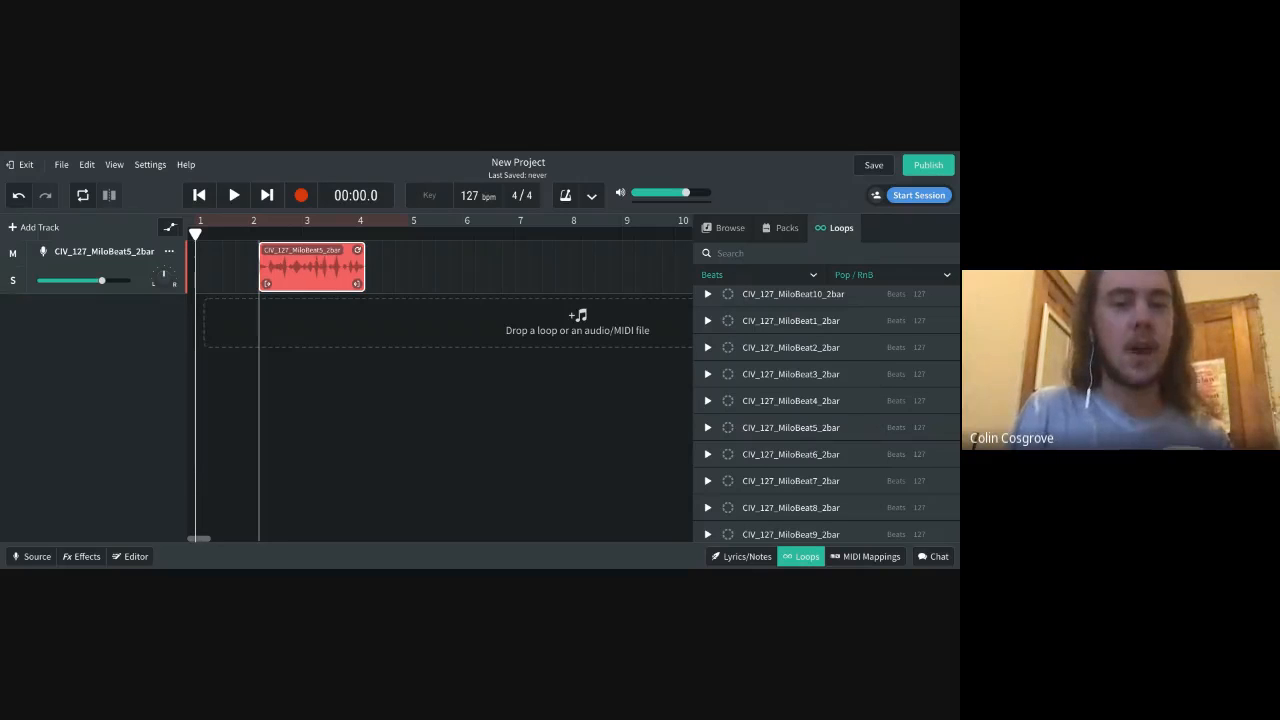
drag(319, 265, 256, 265)
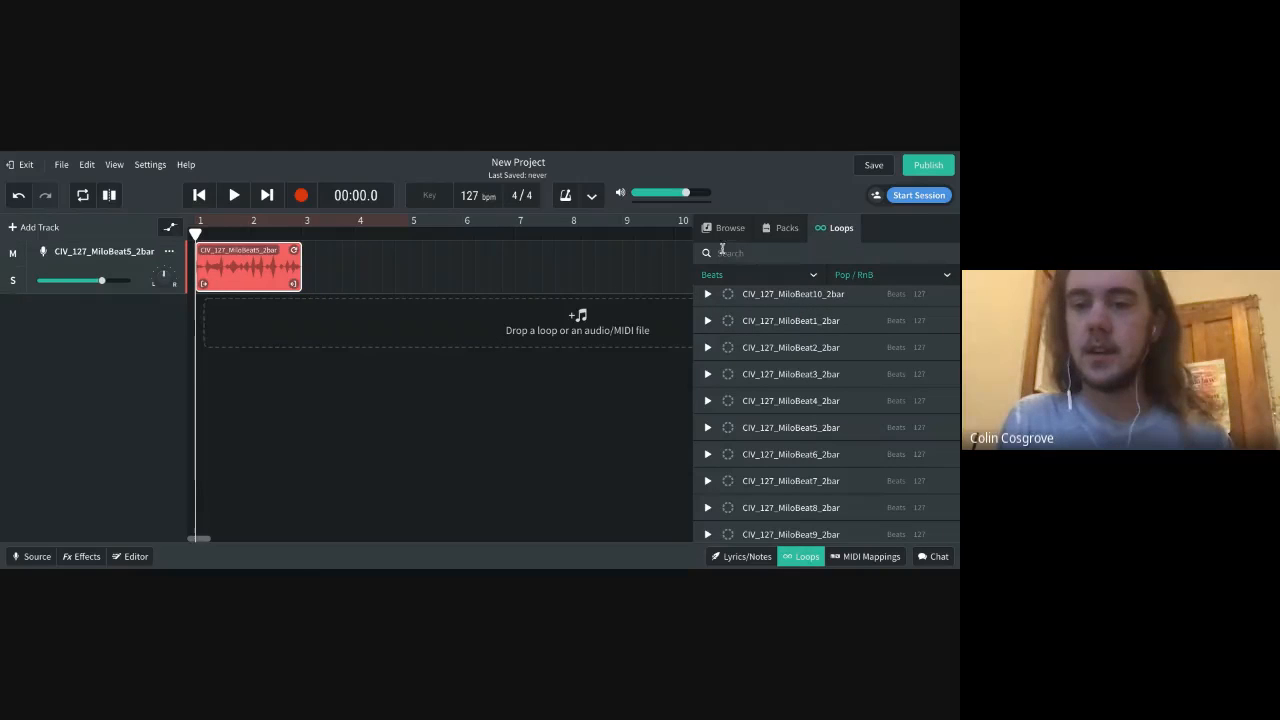
Reset the genre filter and change the loop filters to Chords in the Pop / RnB genre
click(922, 273)
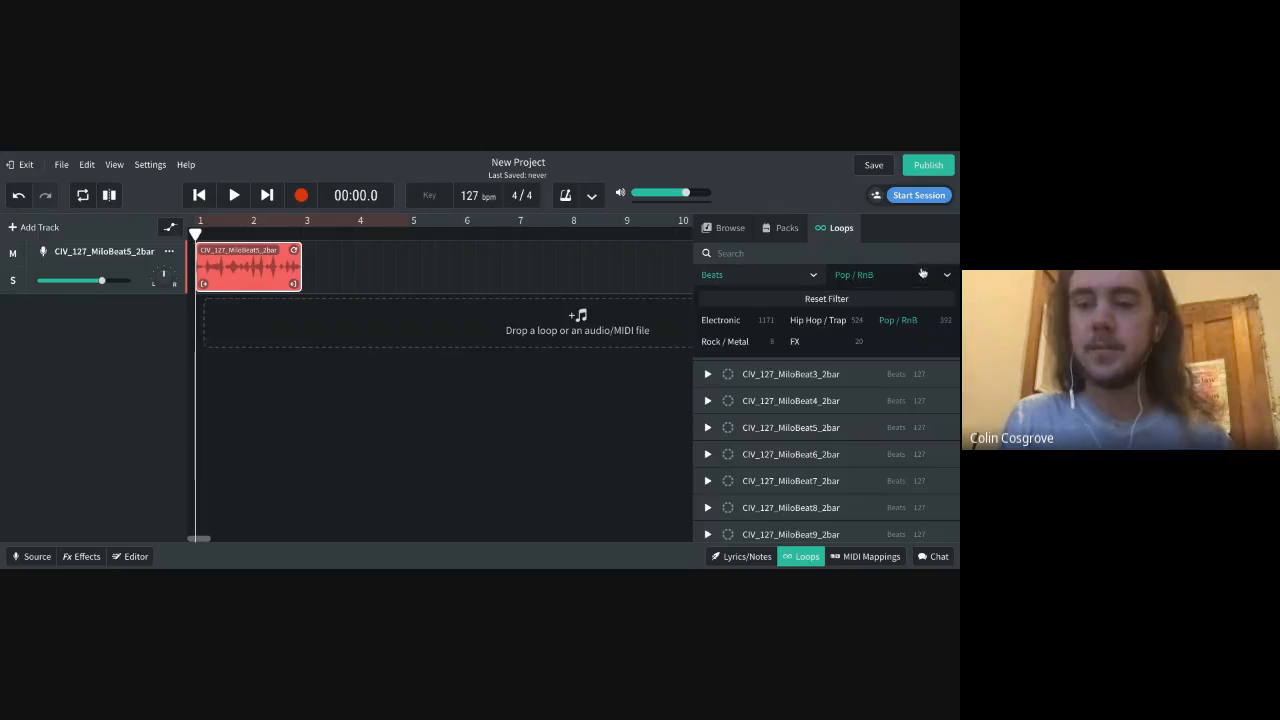
click(883, 299)
click(782, 278)
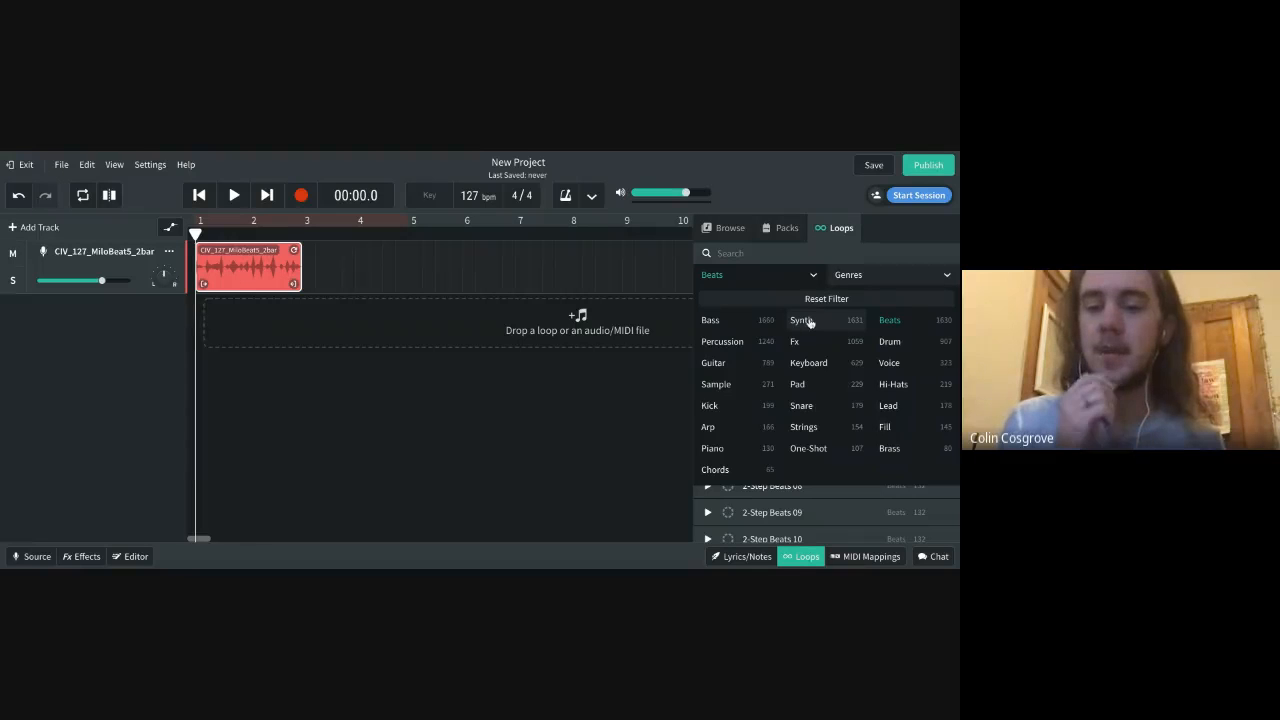
click(713, 470)
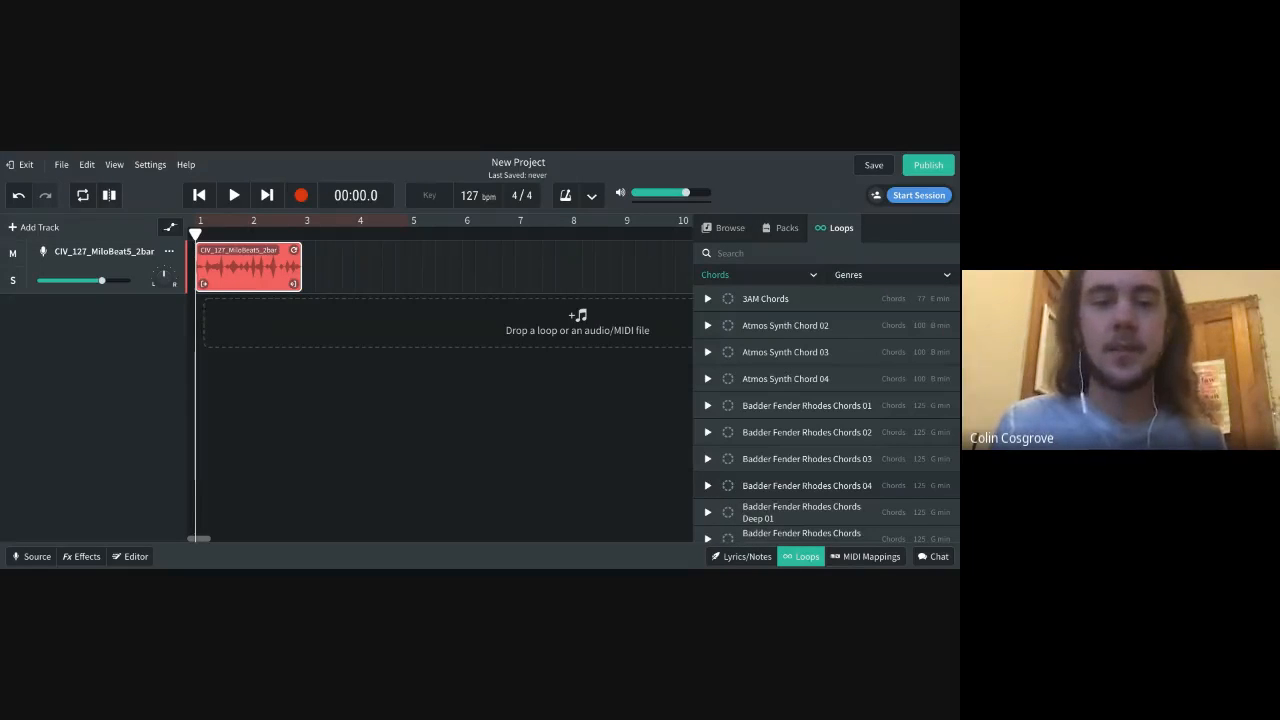
click(932, 278)
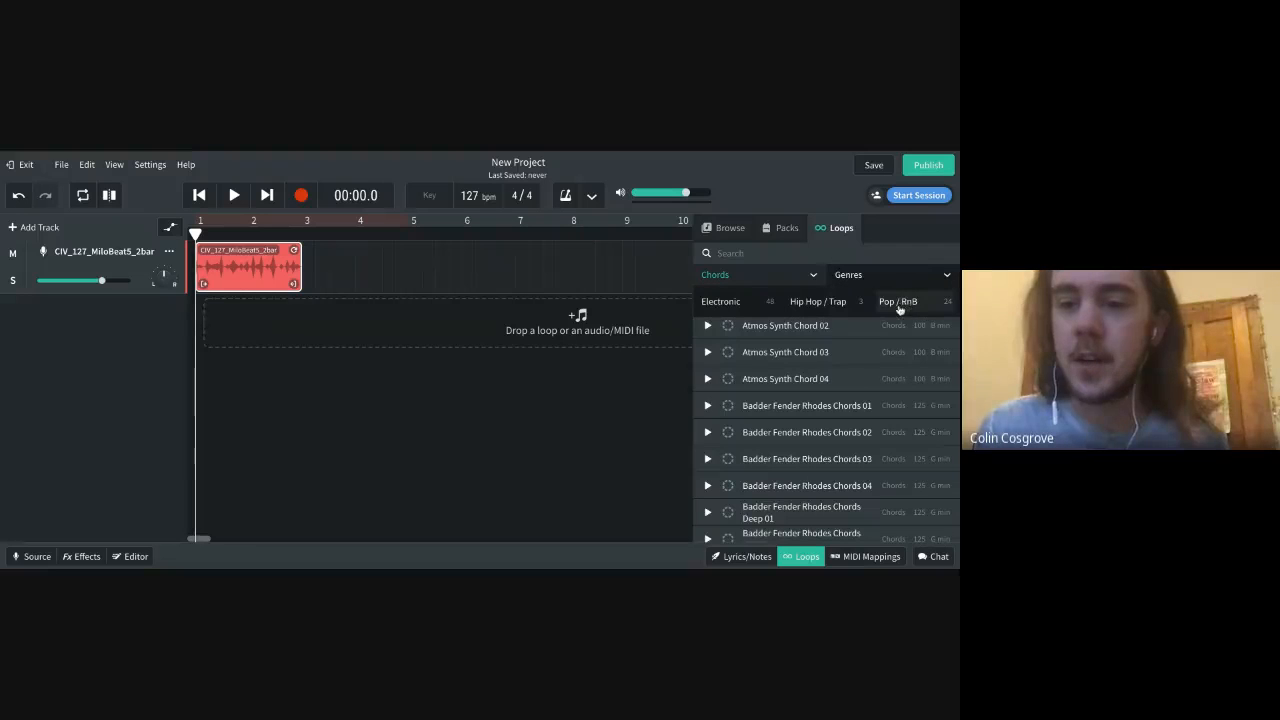
click(898, 302)
Preview the Magic Time Chord 01 loop from the filtered chord list, and stop its playback
scroll(765, 463, down, 3)
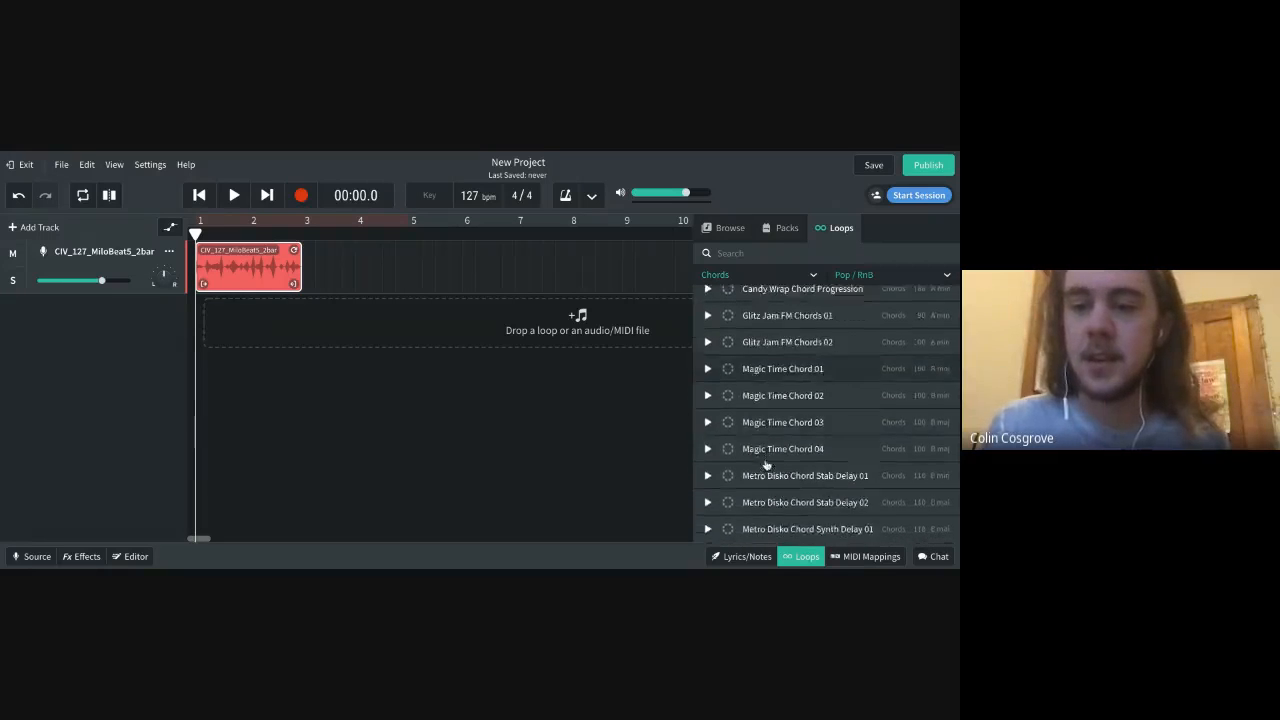
scroll(765, 463, up, 3)
click(707, 435)
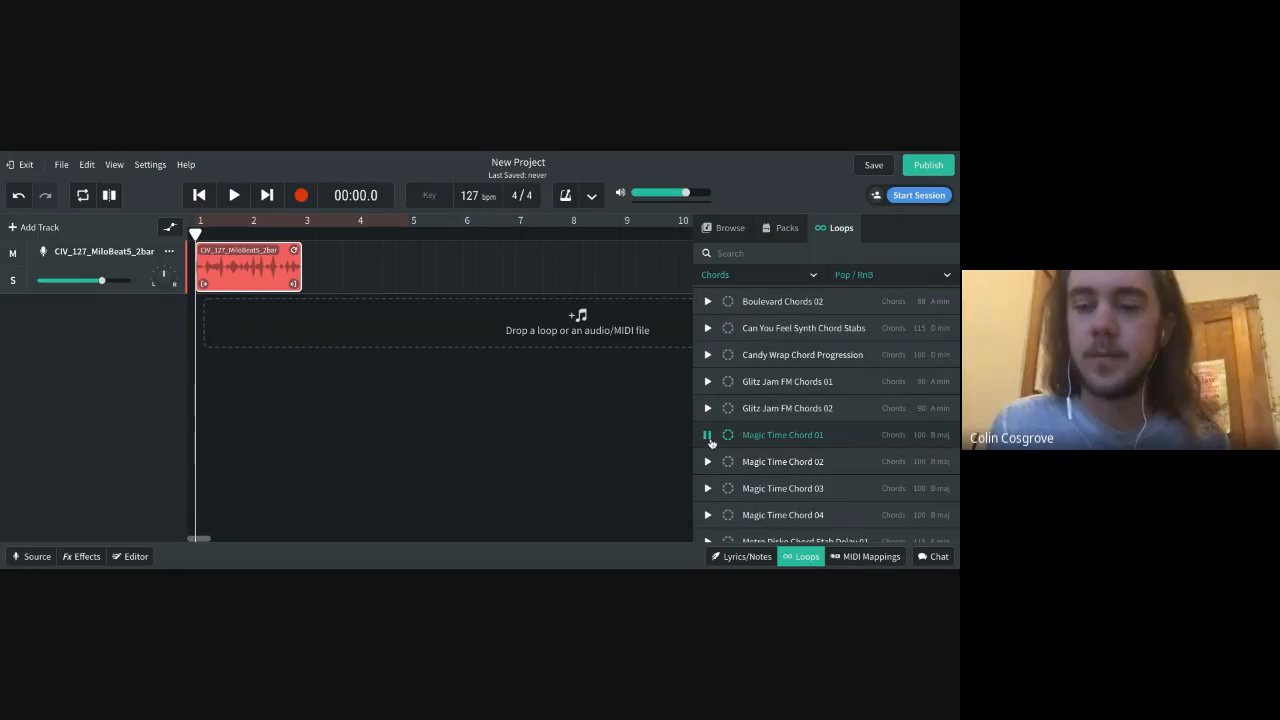
scroll(766, 448, down, 4)
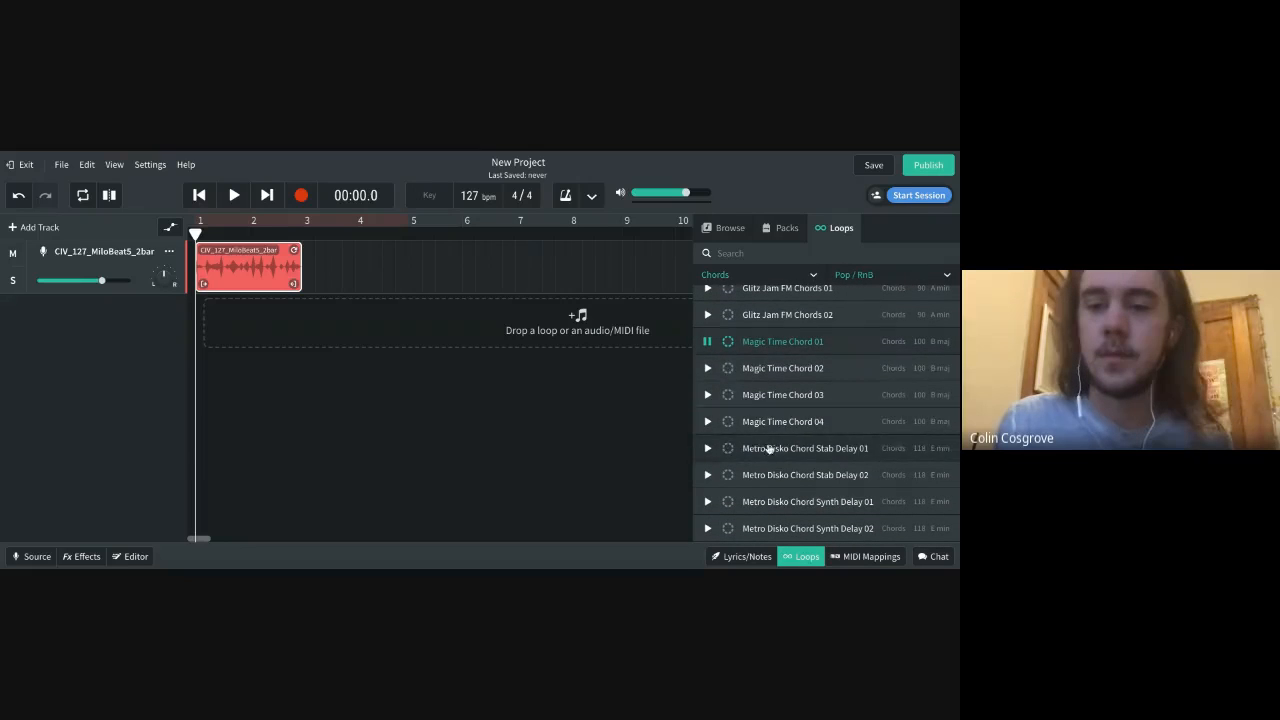
click(707, 341)
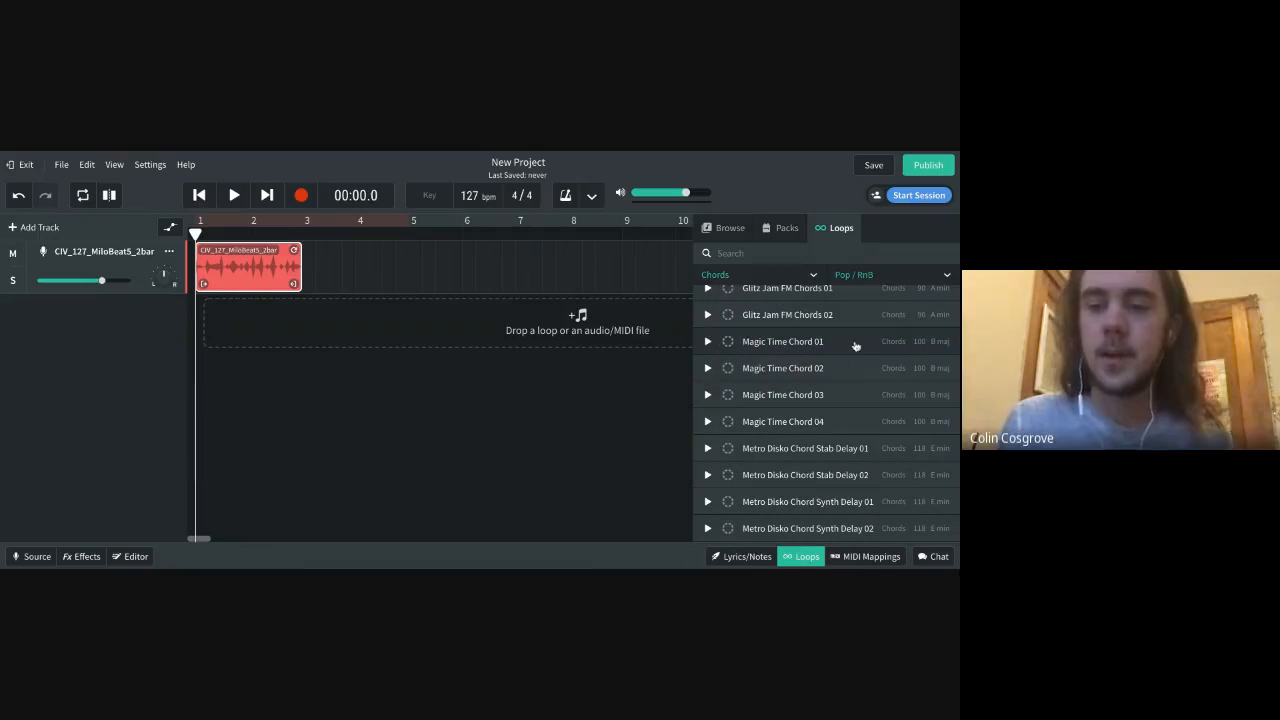
Place the Magic Time Chord 01 loop on a new track near bar 1 and reset the genre filter
drag(855, 345, 309, 320)
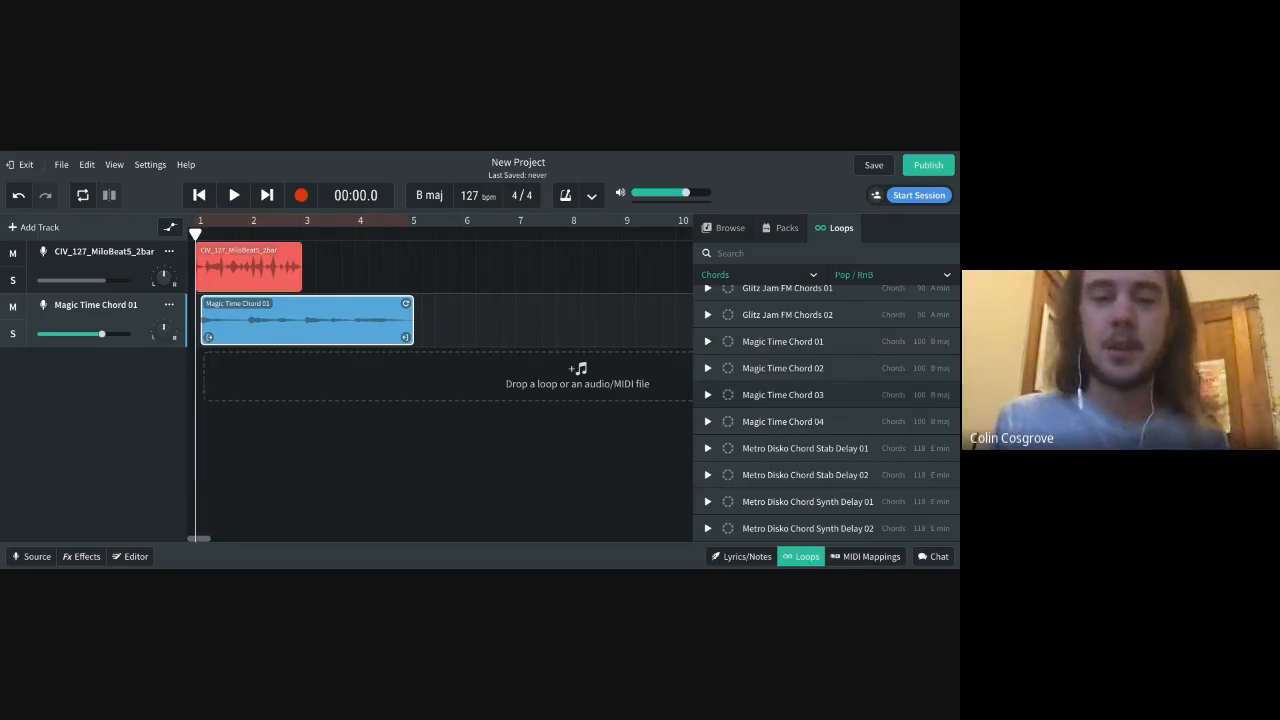
click(872, 284)
click(863, 304)
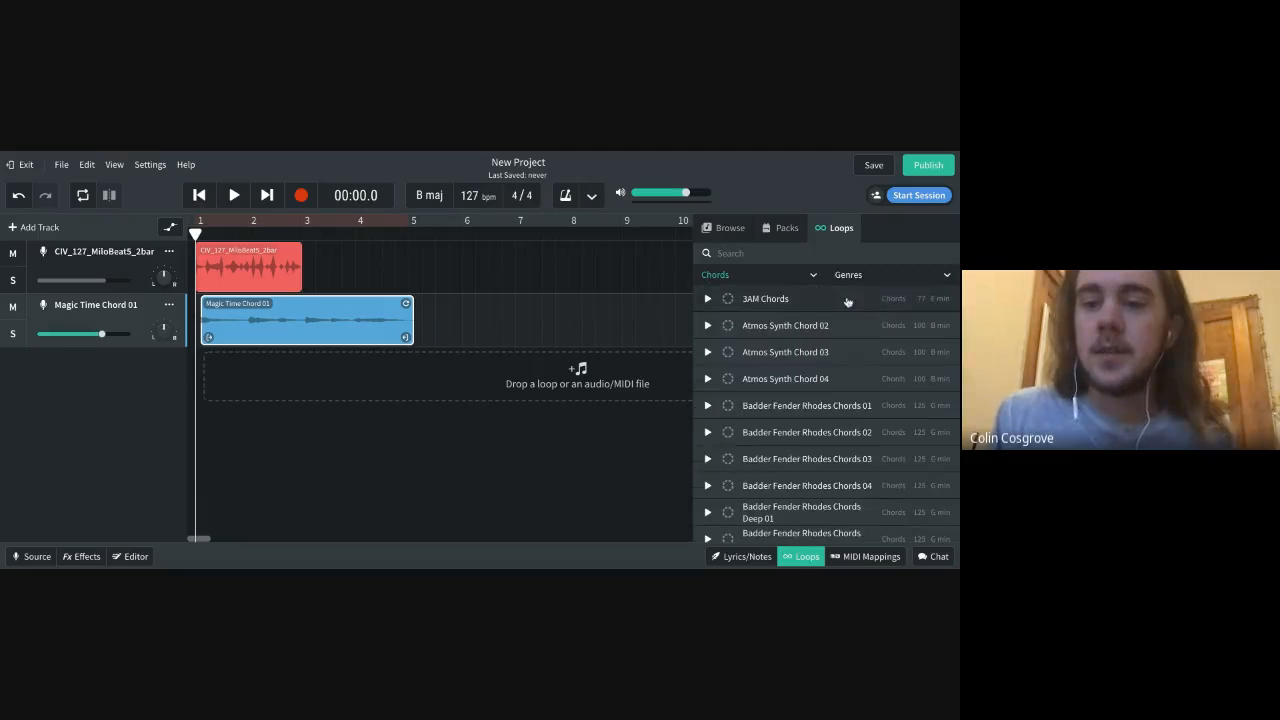
Filter the loops to Guitar and preview Atmospheric Guitar Loop 06
click(793, 277)
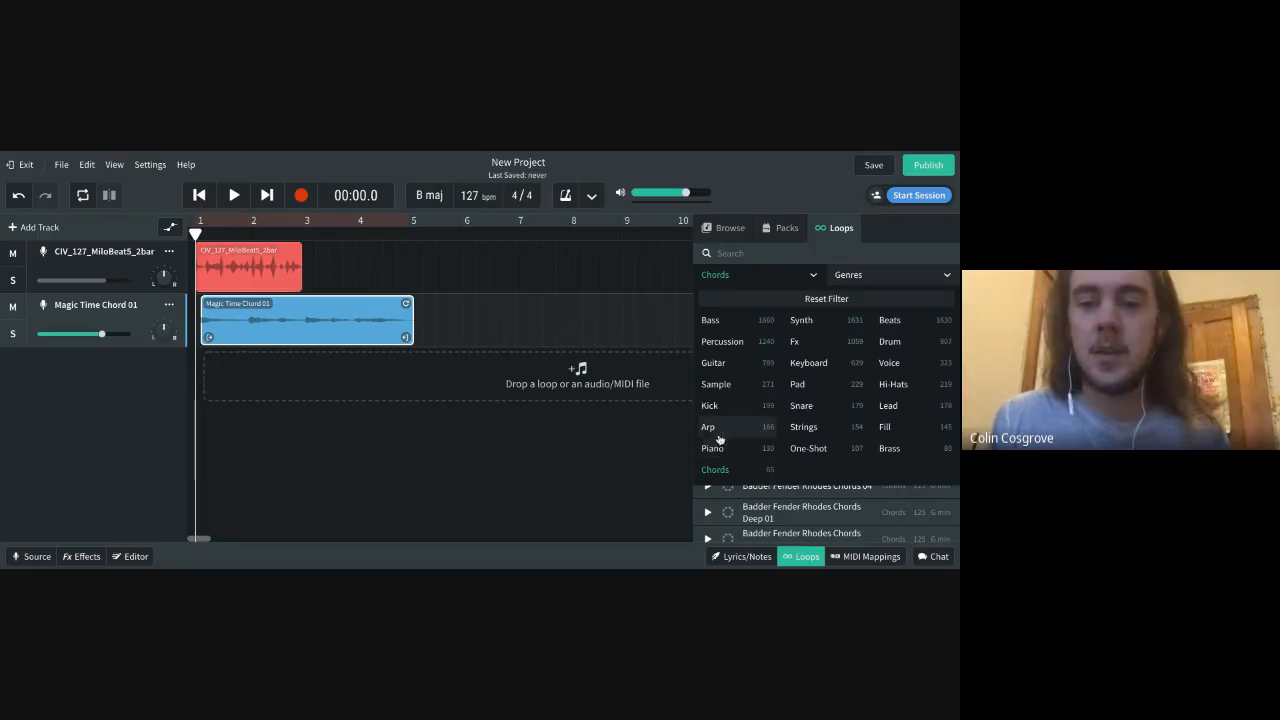
click(714, 362)
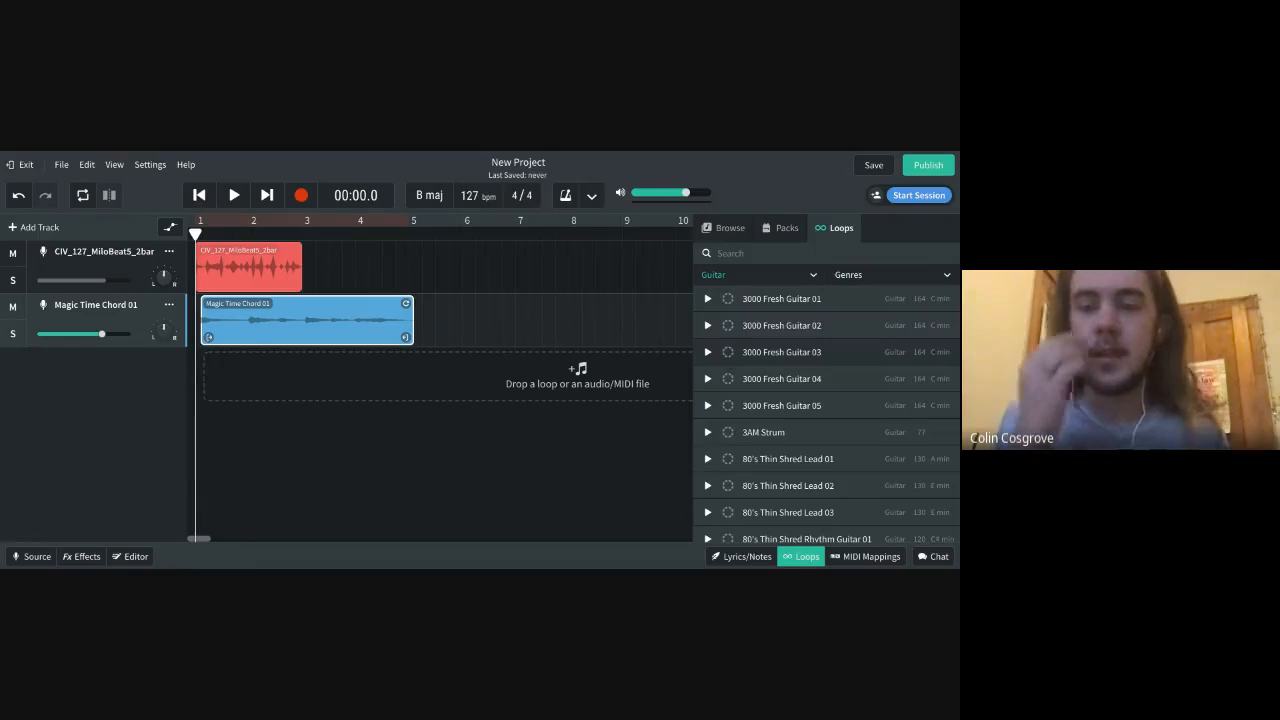
scroll(820, 434, down, 5)
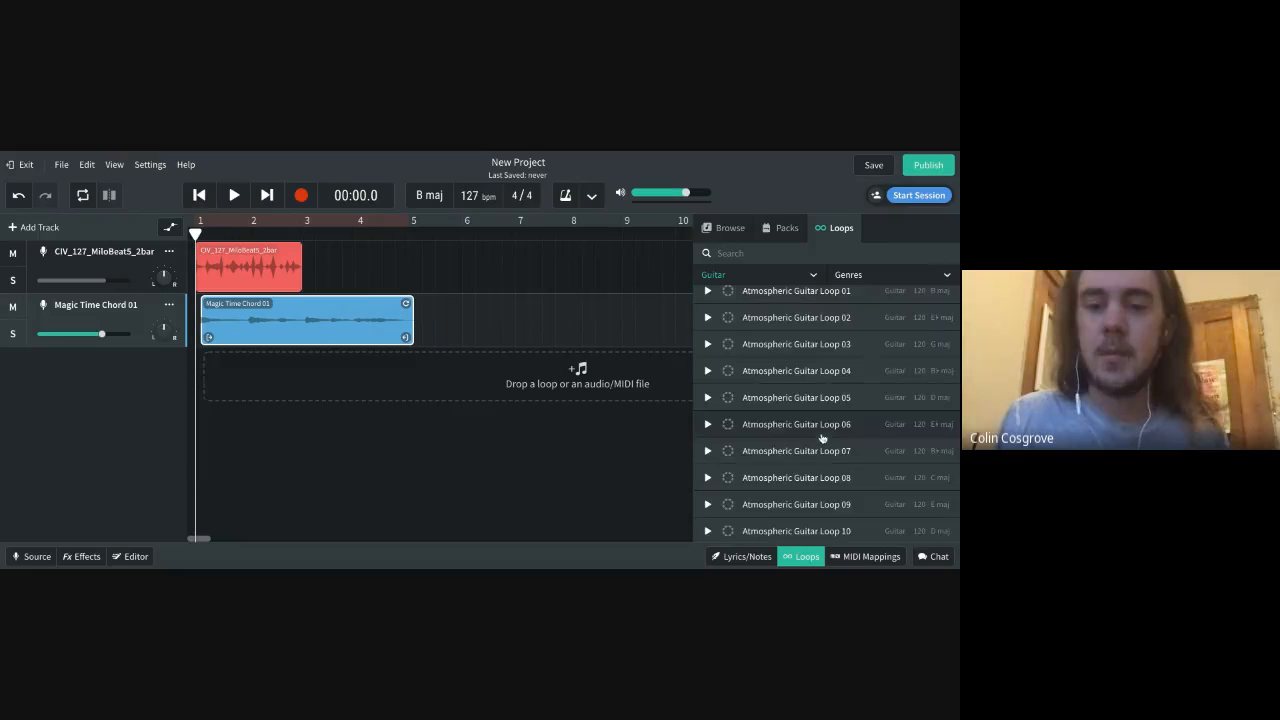
click(707, 424)
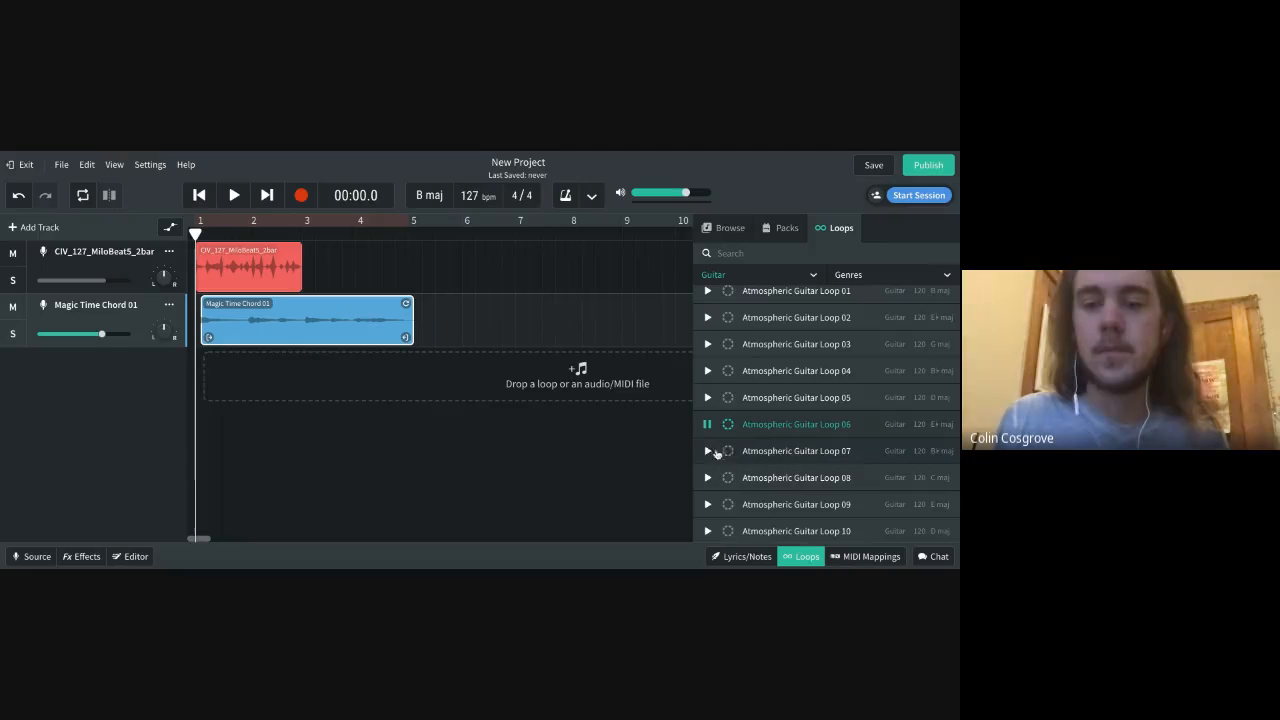
scroll(730, 497, down, 10)
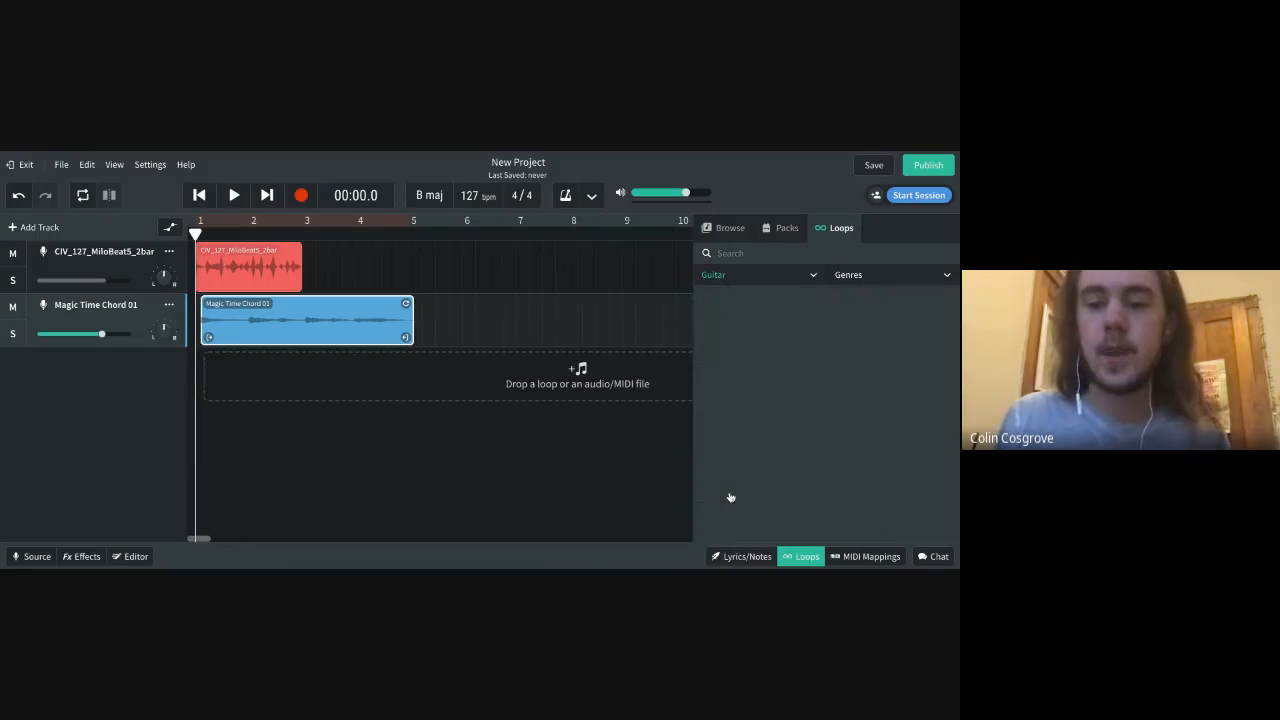
Narrow the guitar loops to the Pop / RnB genre and preview Astro Bright 06 and Atmospheric Guitar Loop 70
click(860, 277)
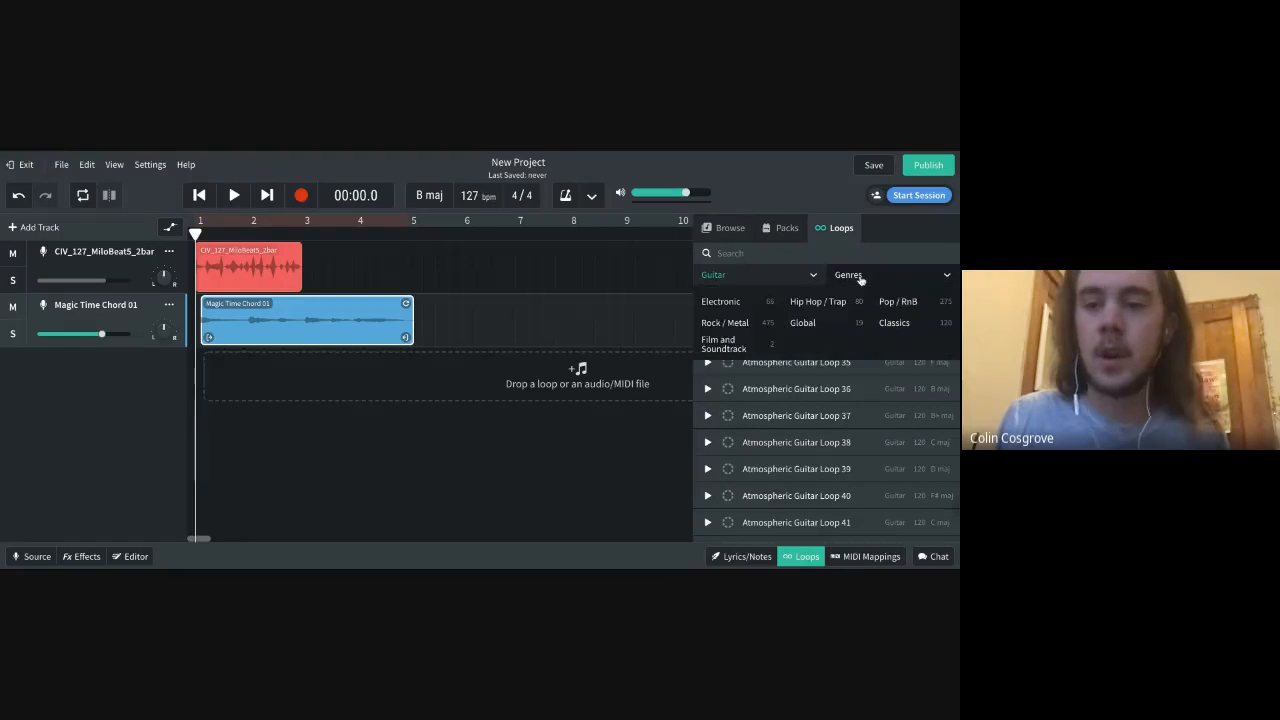
click(903, 302)
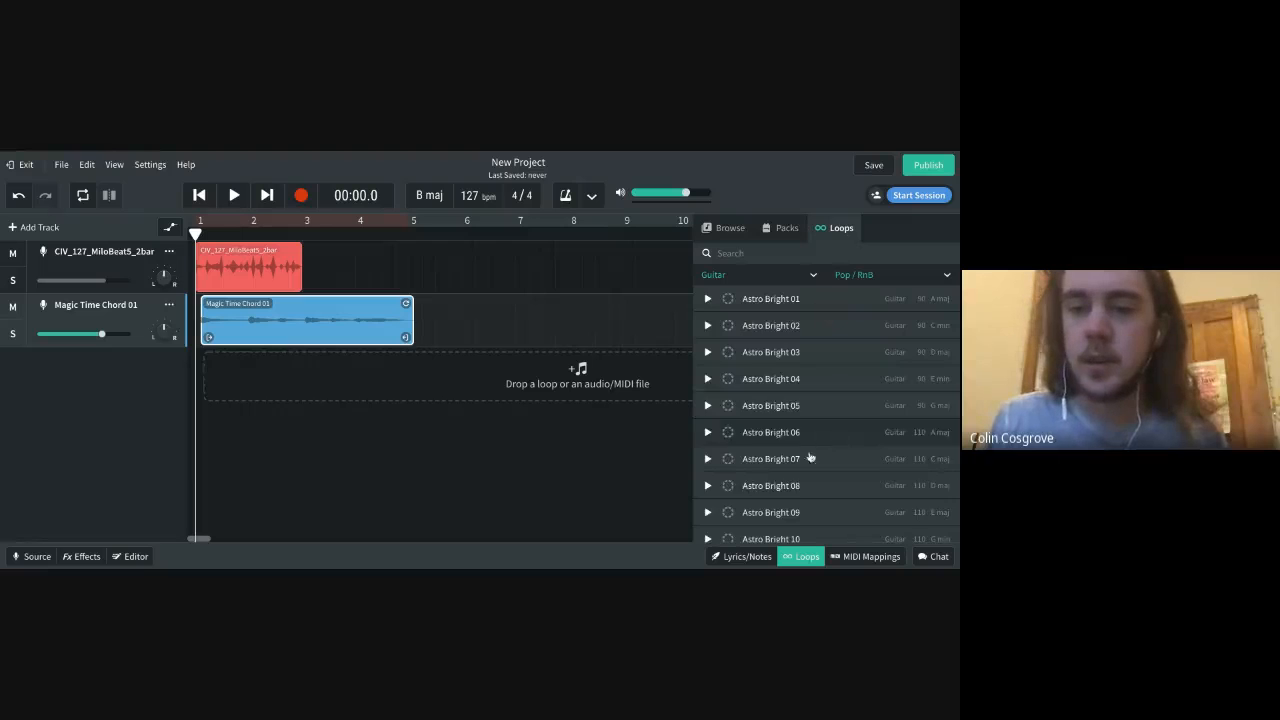
click(708, 433)
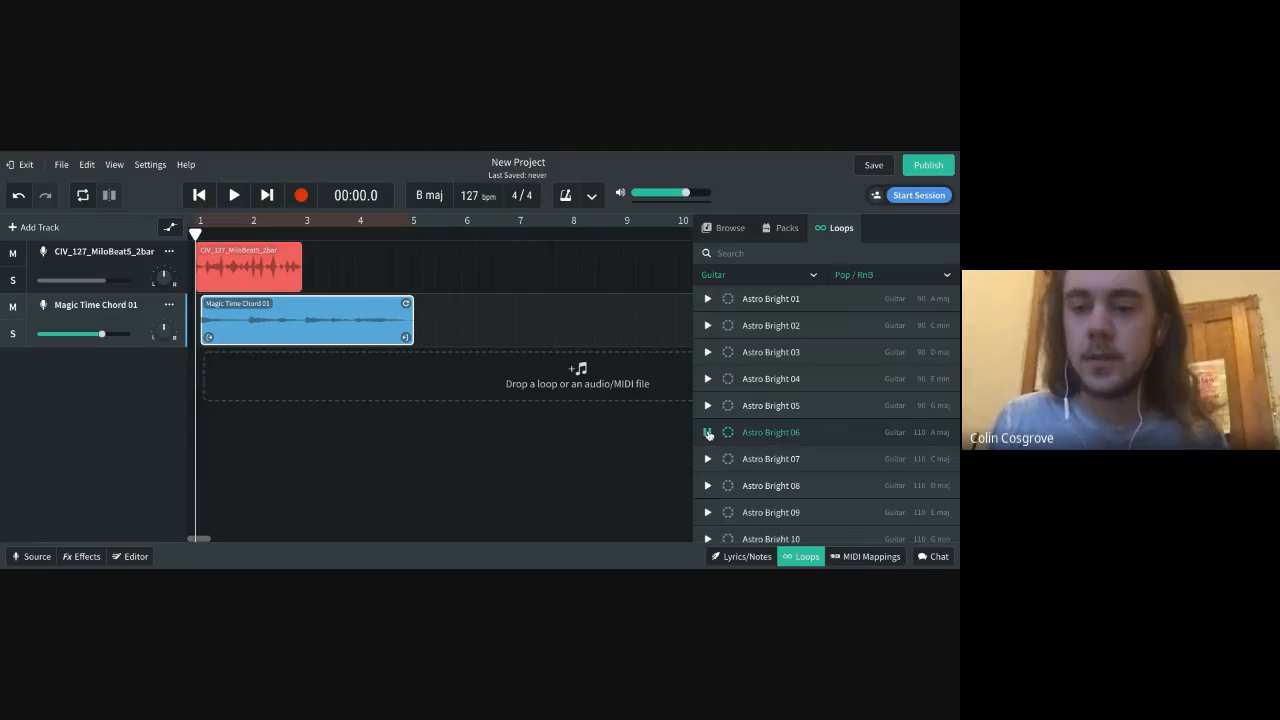
scroll(832, 460, down, 1)
scroll(834, 462, down, 10)
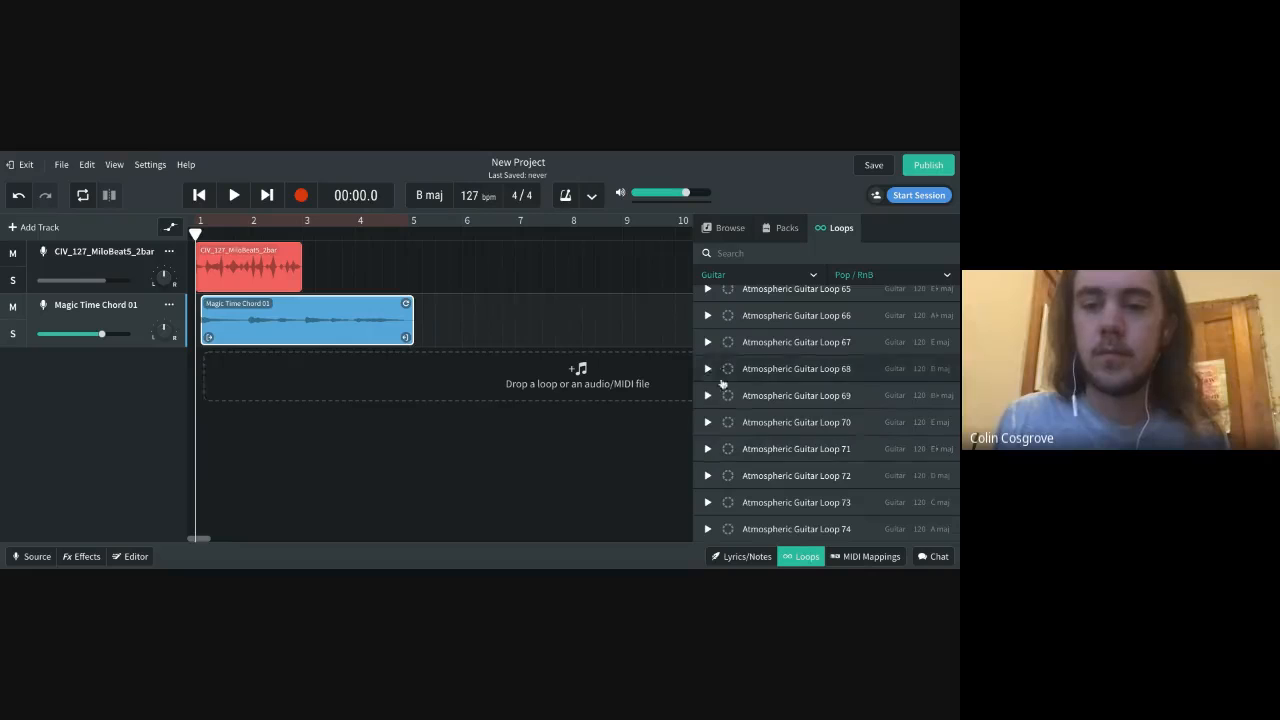
click(706, 424)
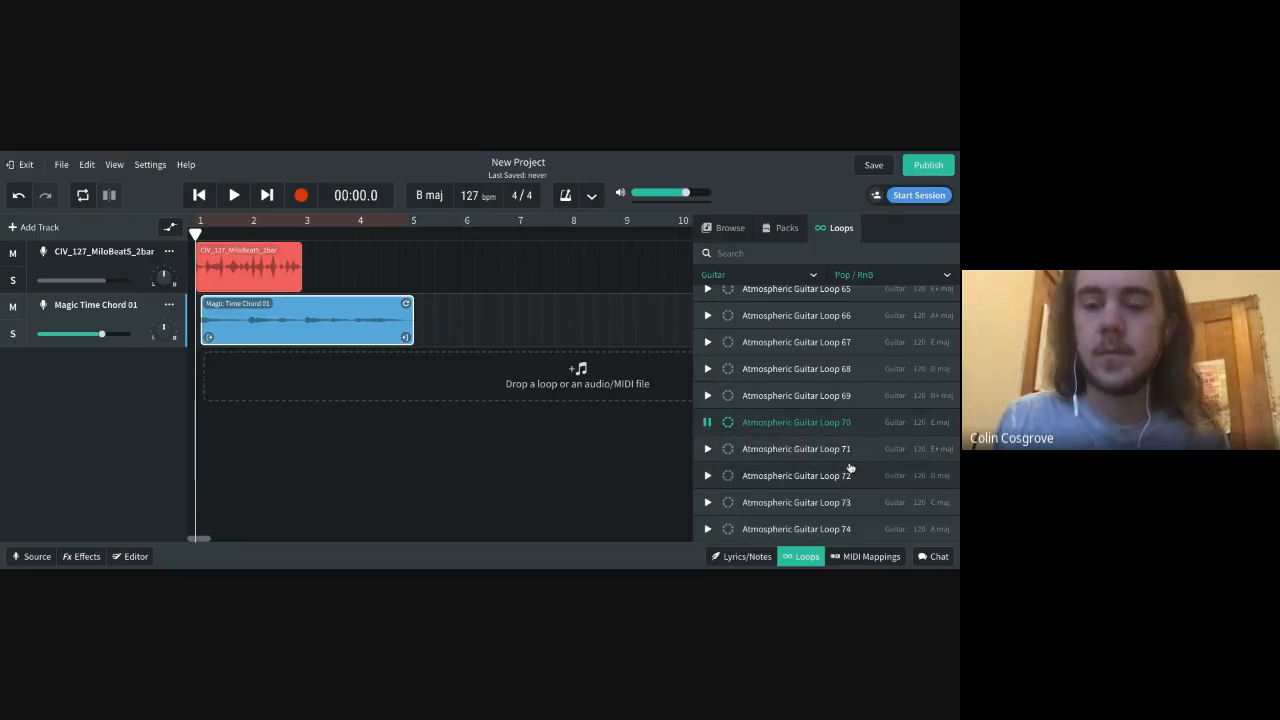
scroll(849, 467, down, 10)
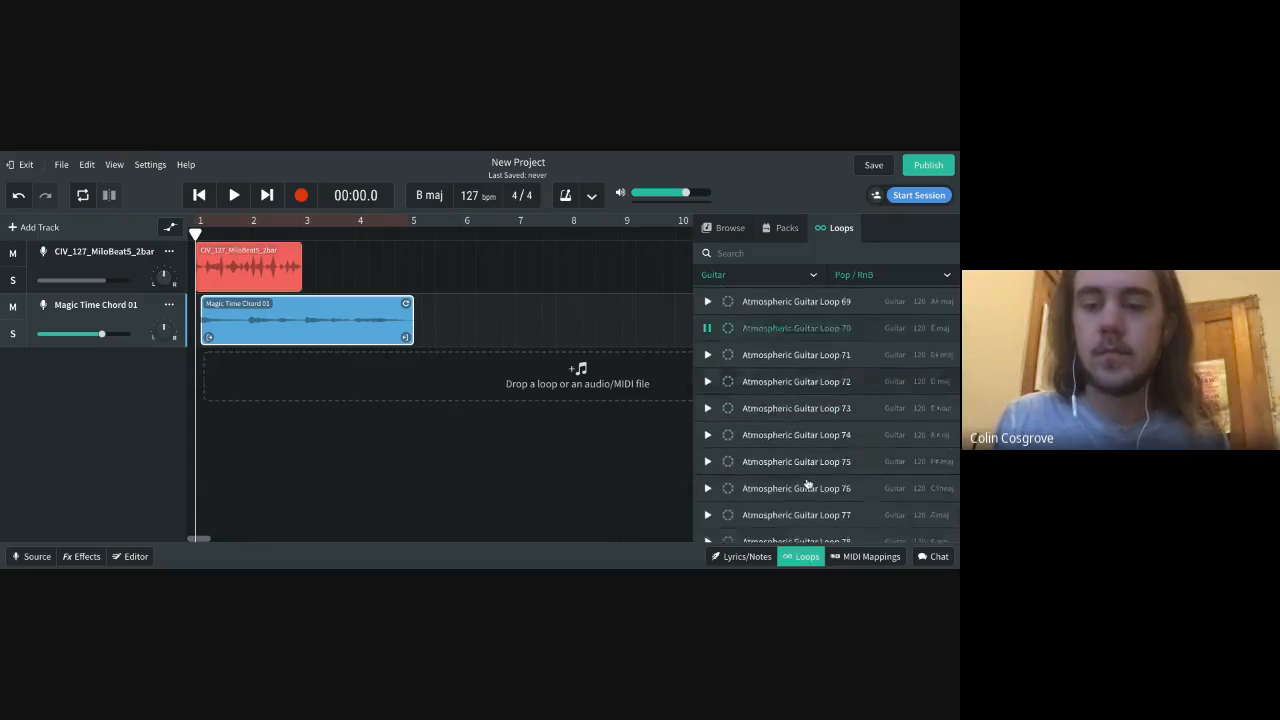
scroll(807, 483, down, 1)
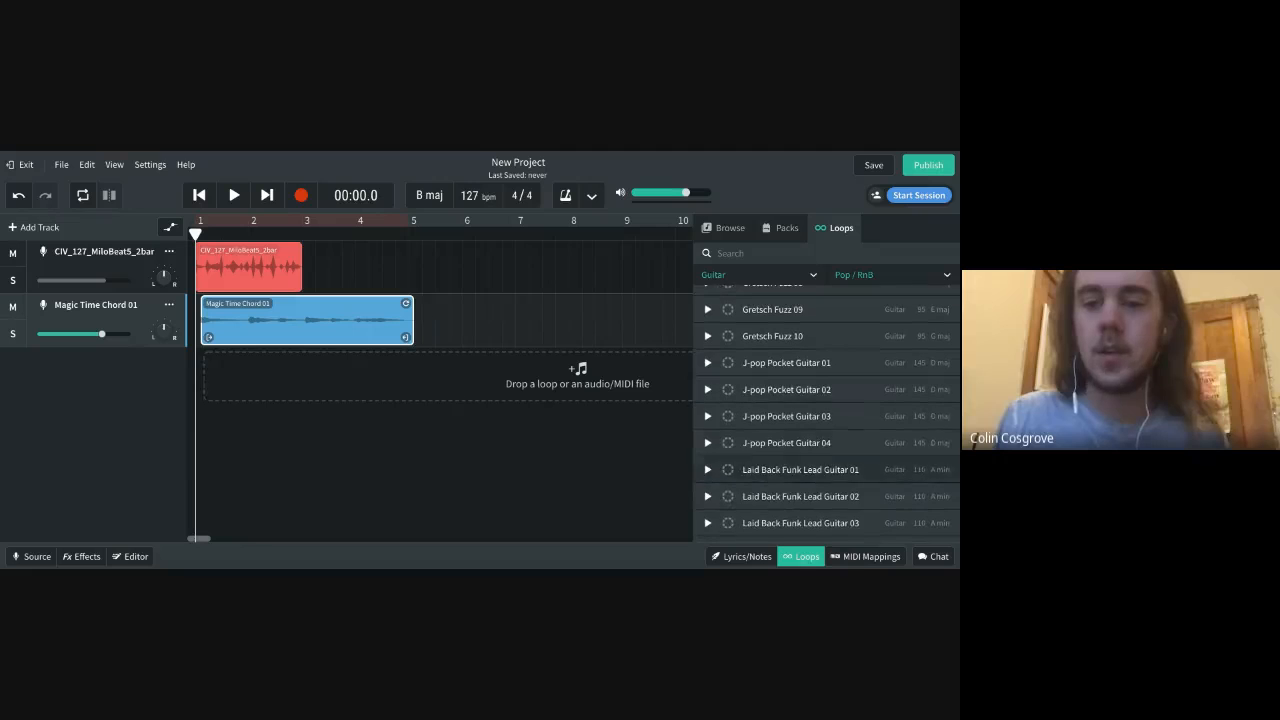
Switch the loop filter to Voice within Pop / RnB and preview Bubblegum Bass Voice 03
click(790, 273)
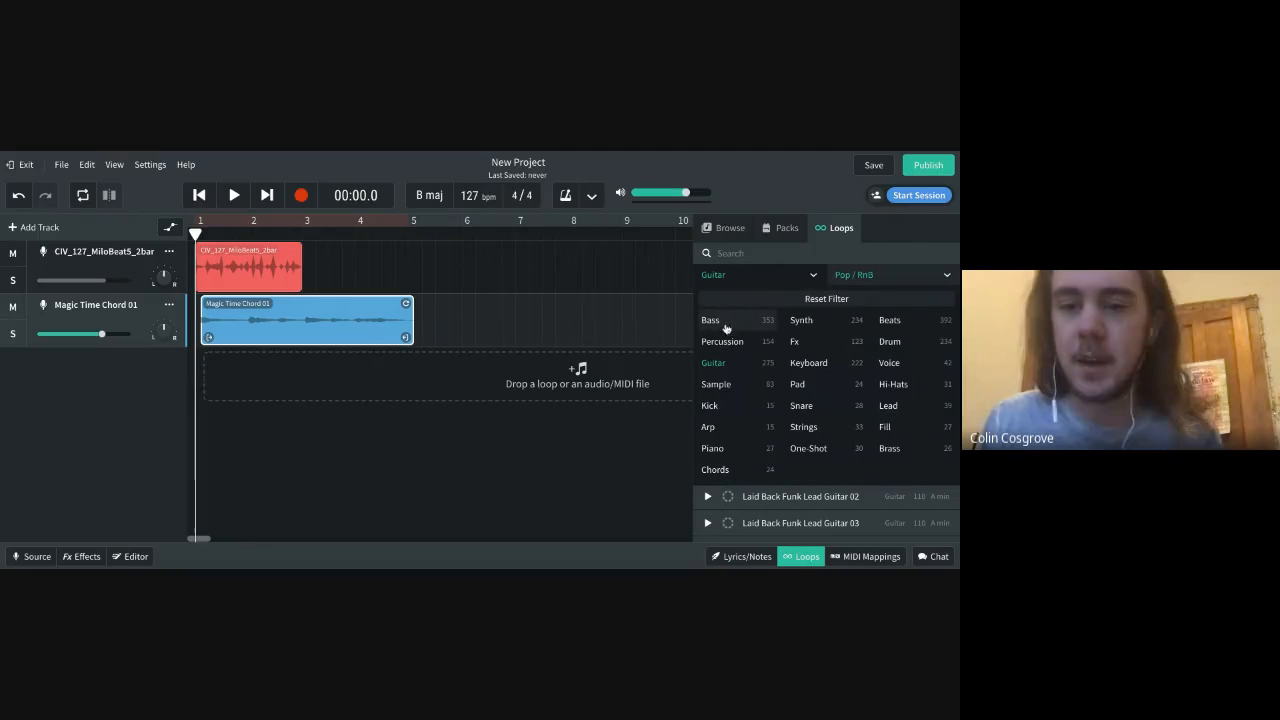
click(896, 368)
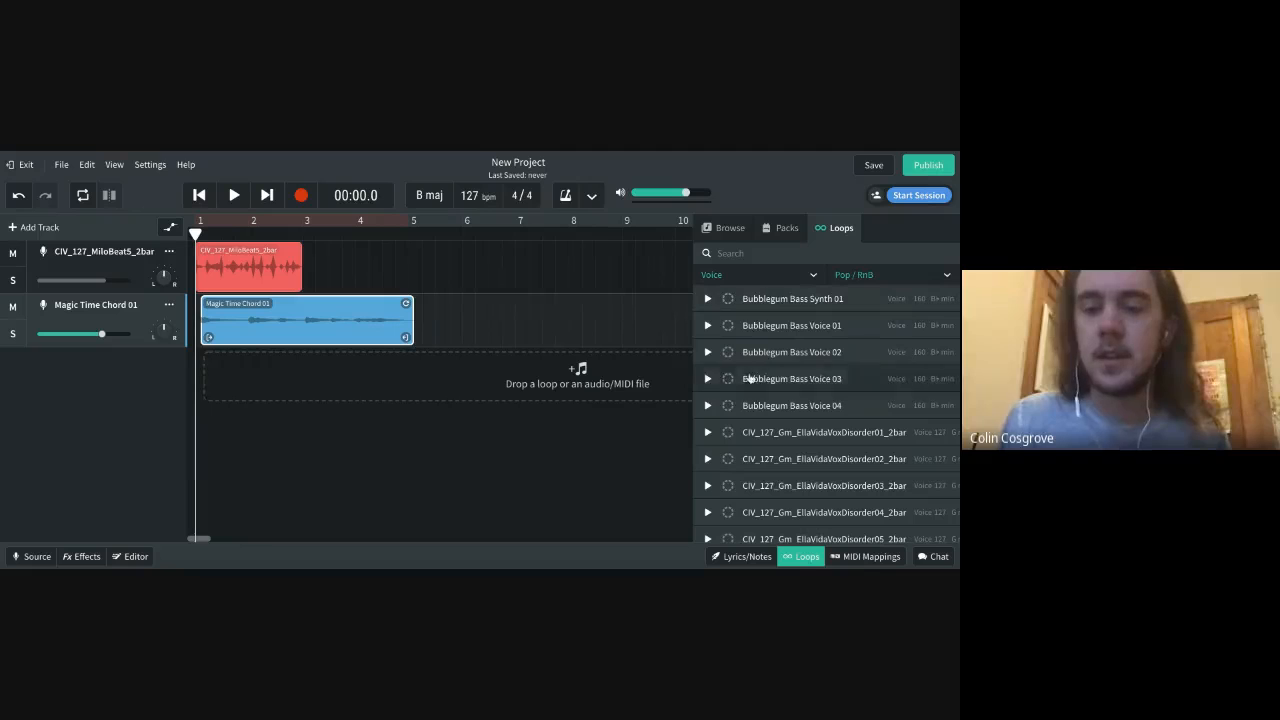
click(707, 380)
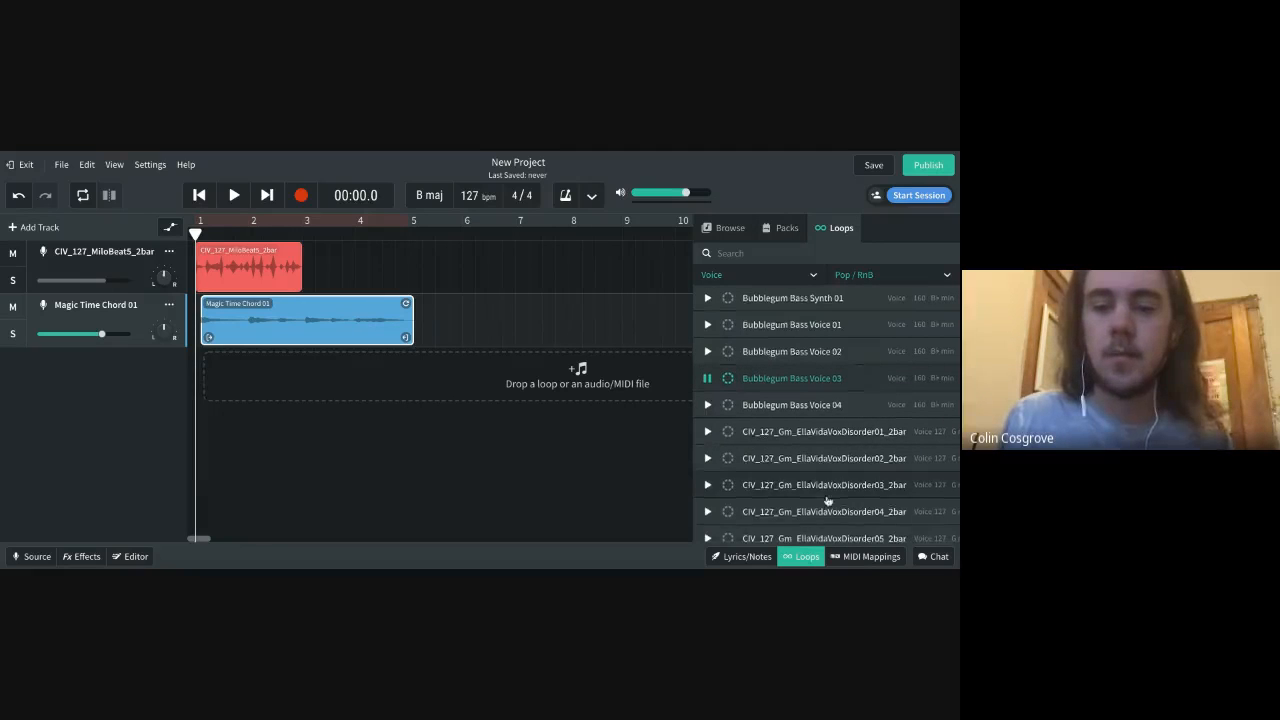
scroll(820, 420, down, 2)
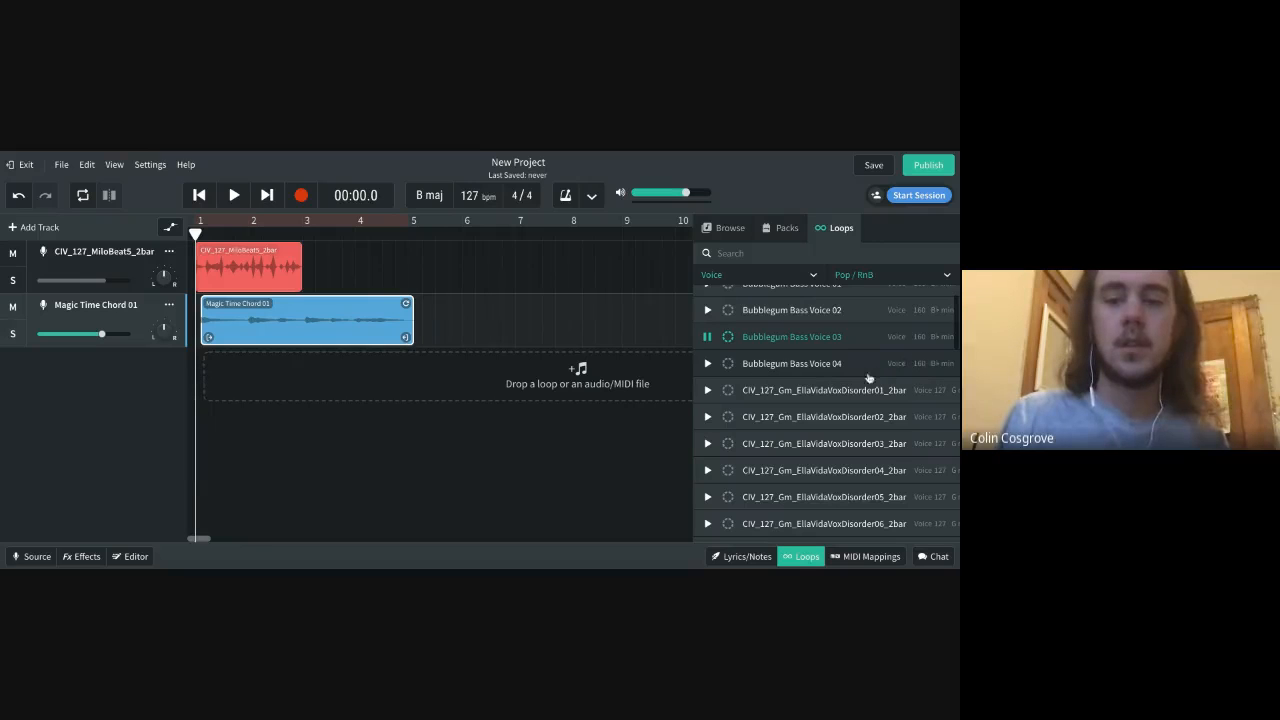
Place Bubblegum Bass Voice 03 on a new track and align the chord and voice clips with the start of bar 1
drag(859, 342, 414, 371)
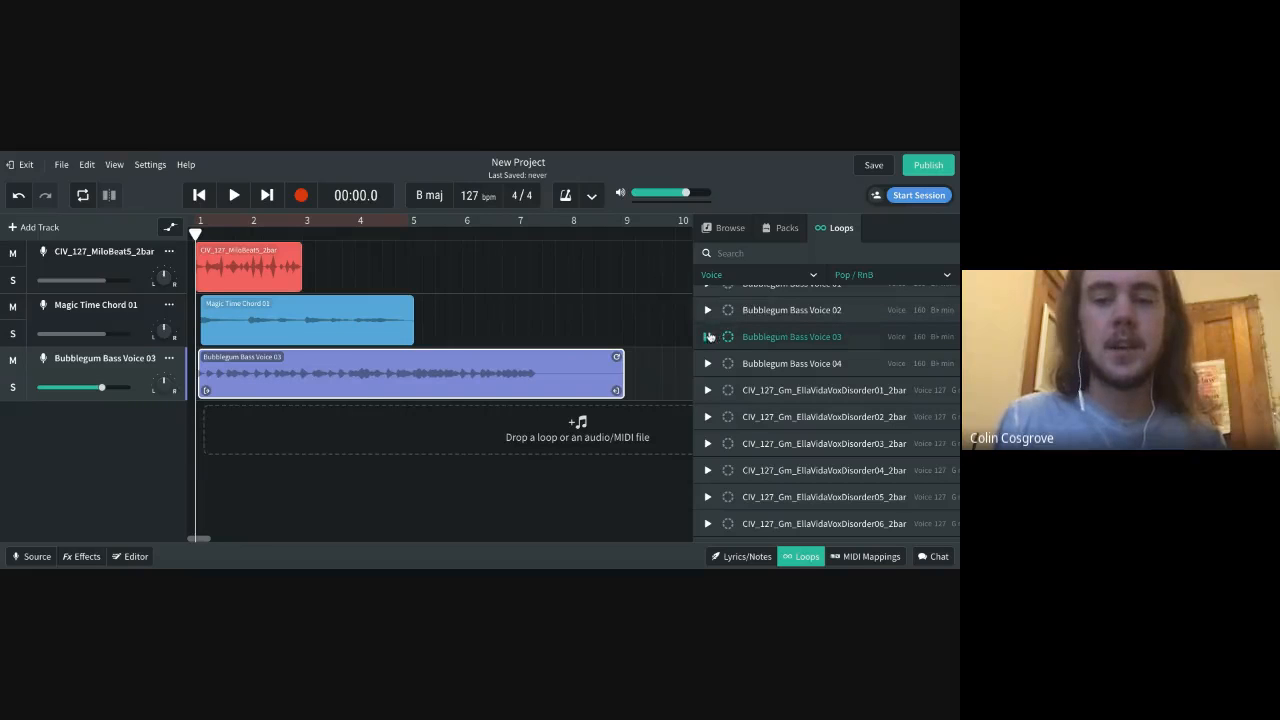
click(324, 319)
click(328, 364)
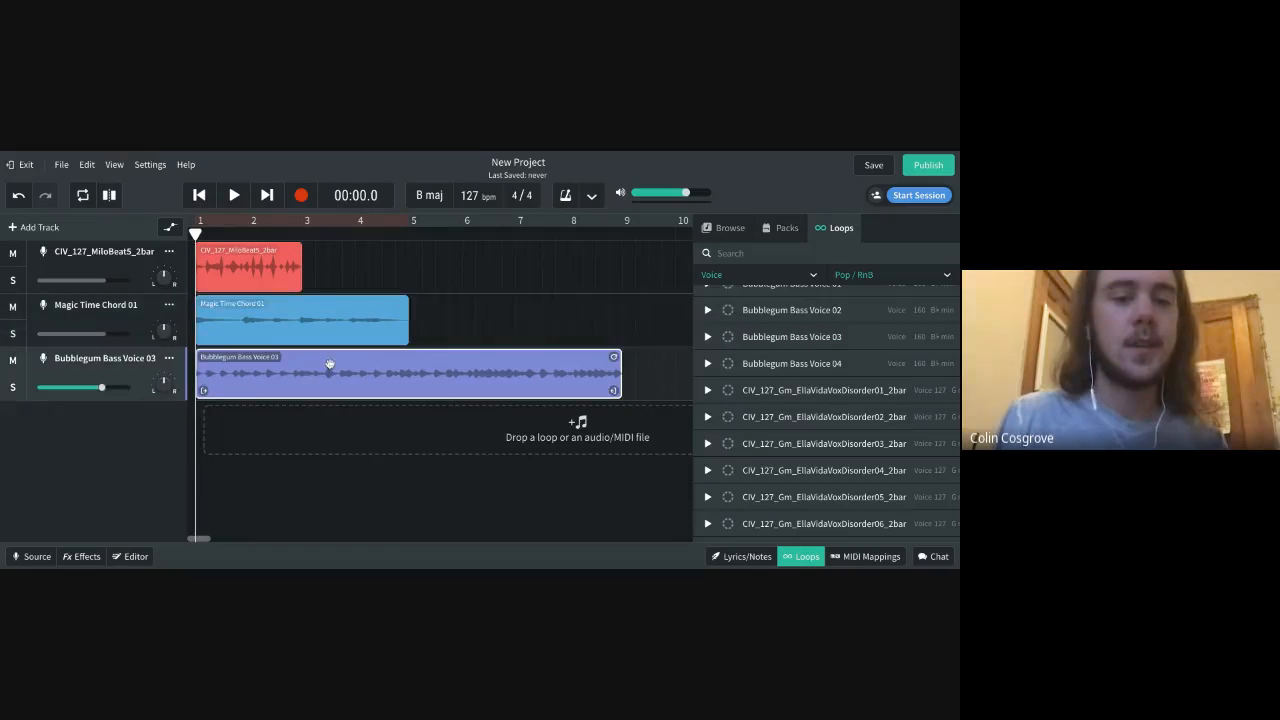
Play part of the three-track arrangement, move the playhead past the voice clip's end, and return it to the start
key(space)
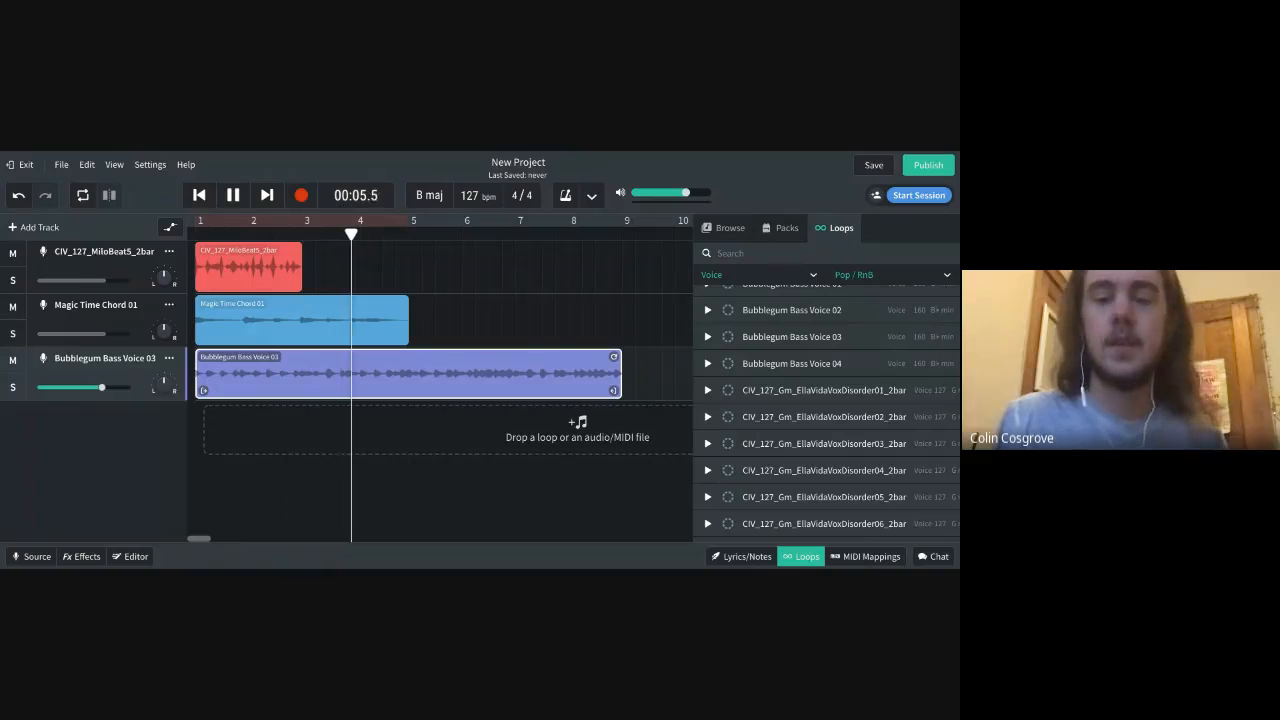
key(space)
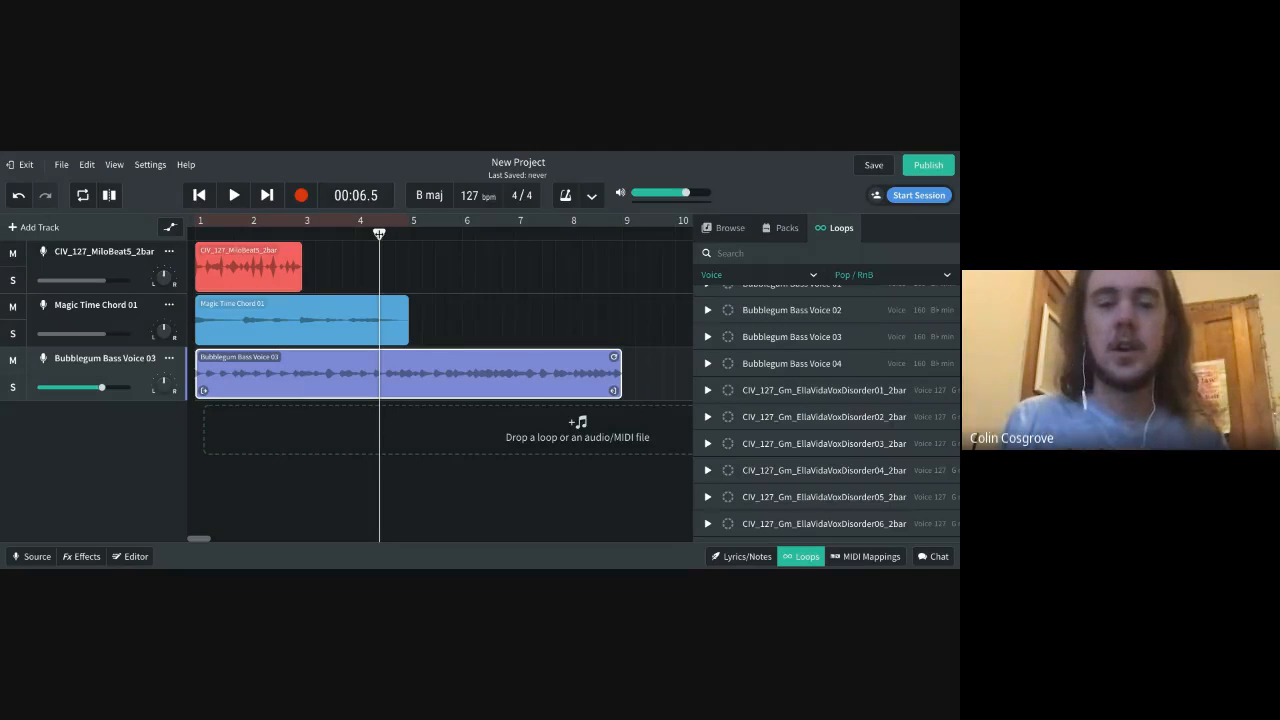
drag(379, 233, 667, 233)
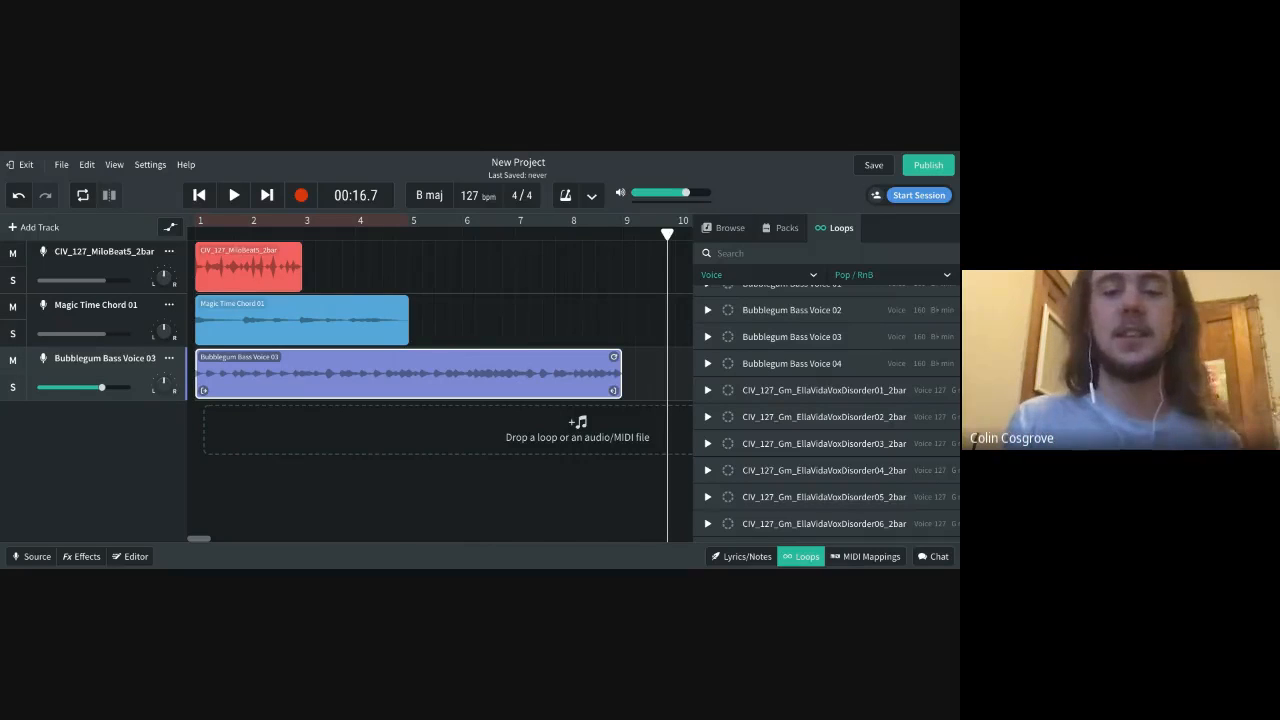
key(Return)
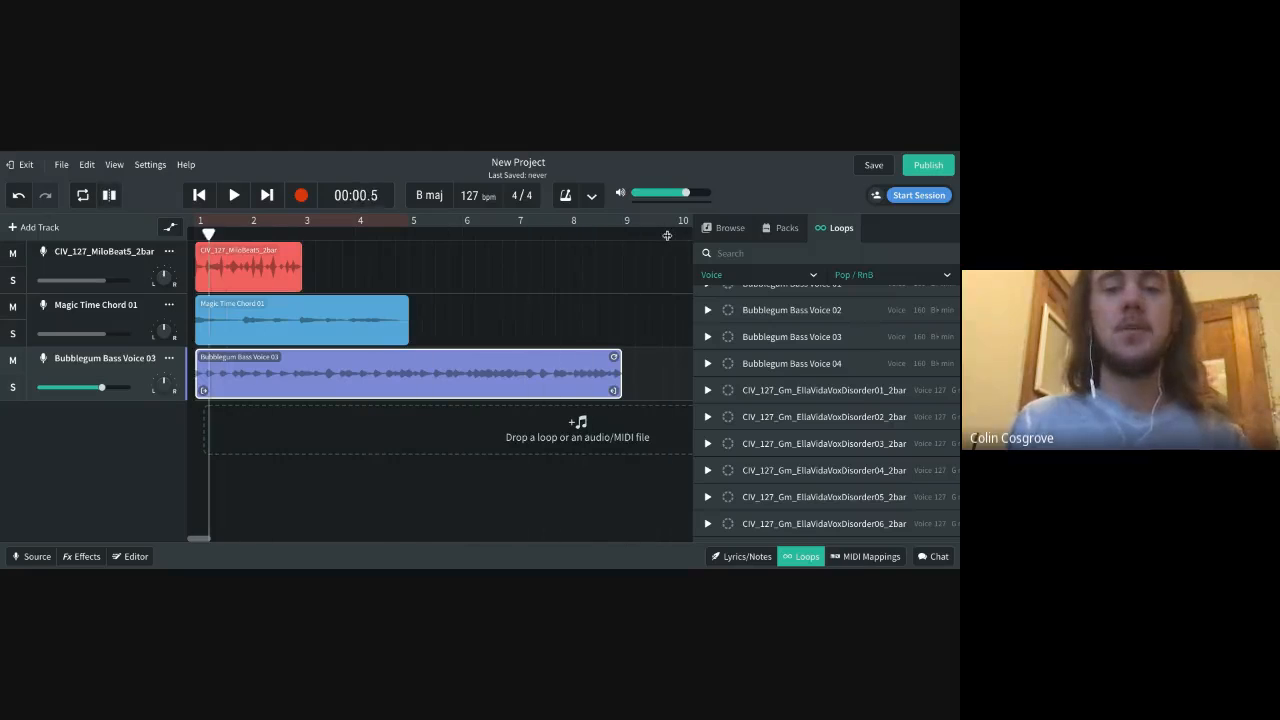
Try the mute and volume controls on the CIV_127_MiloBeat5_2bar track and open its input source settings
click(17, 255)
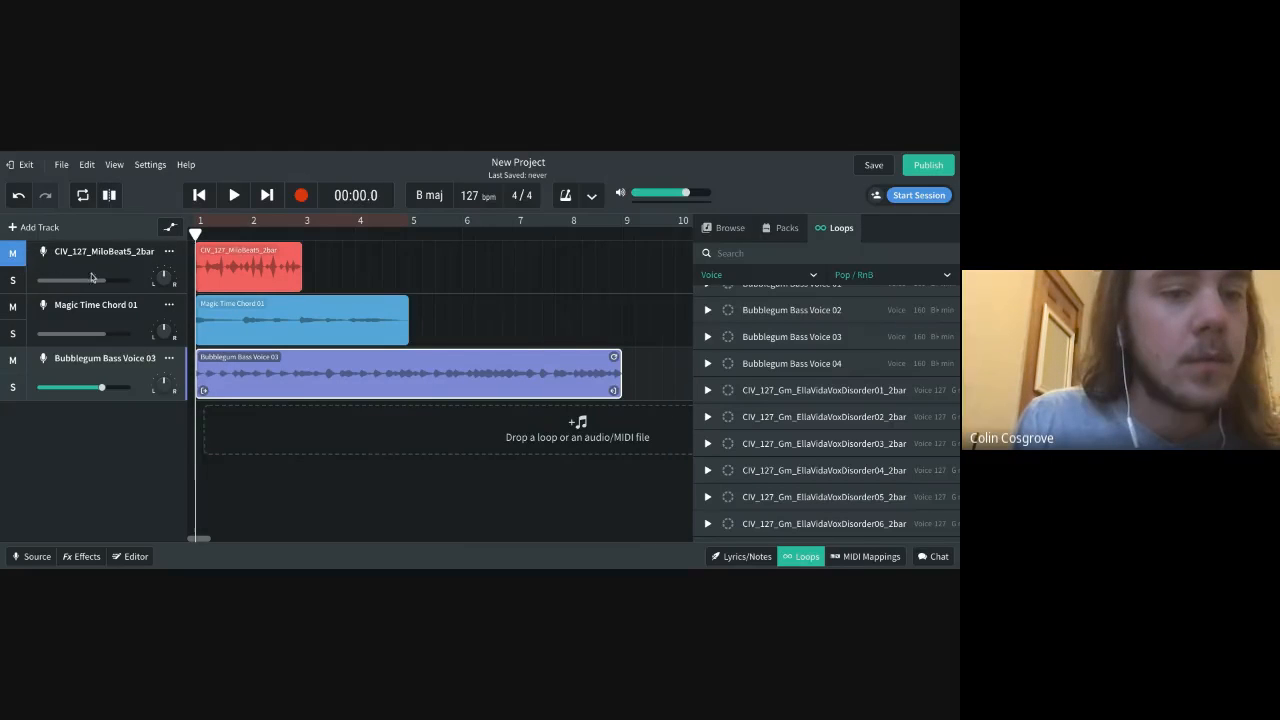
click(18, 256)
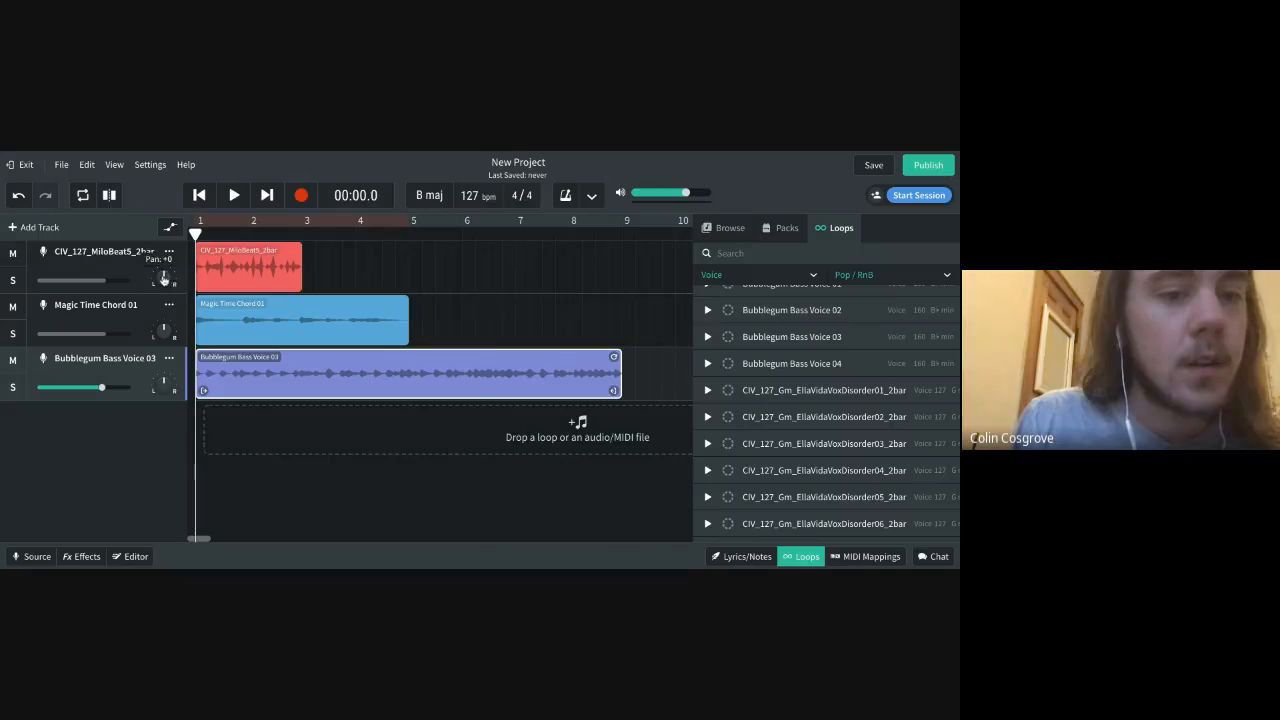
click(97, 282)
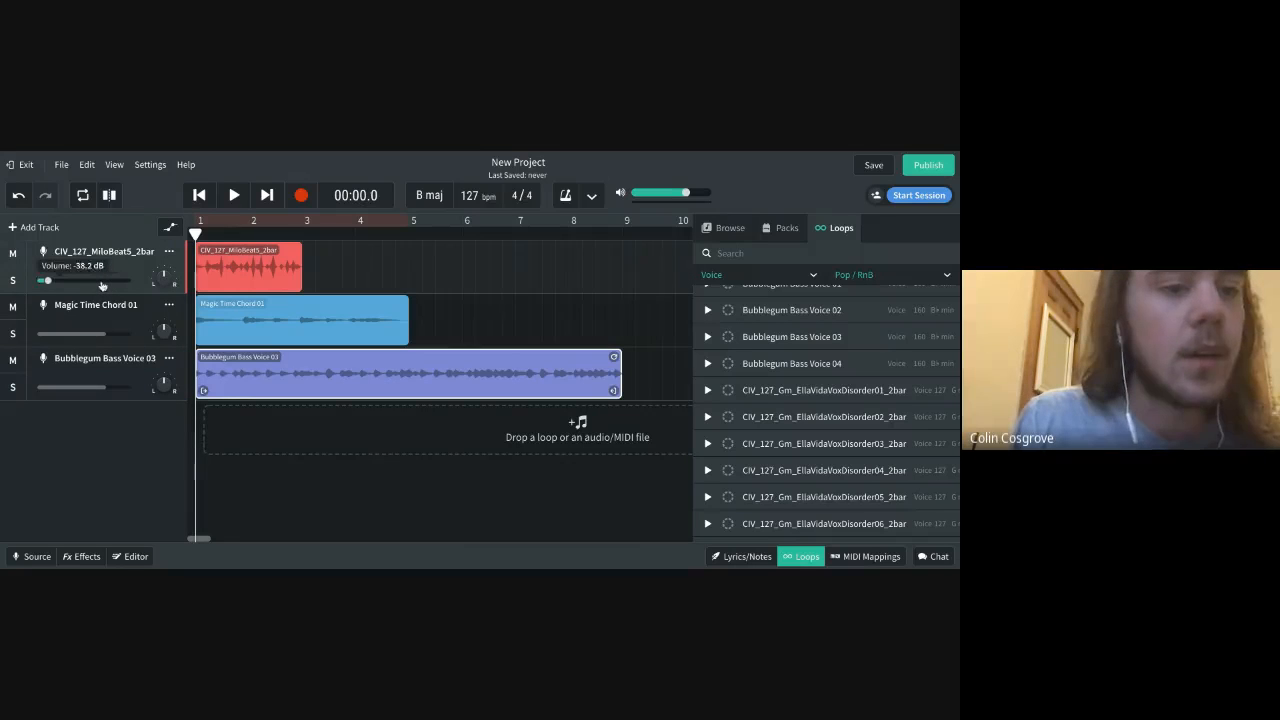
click(43, 251)
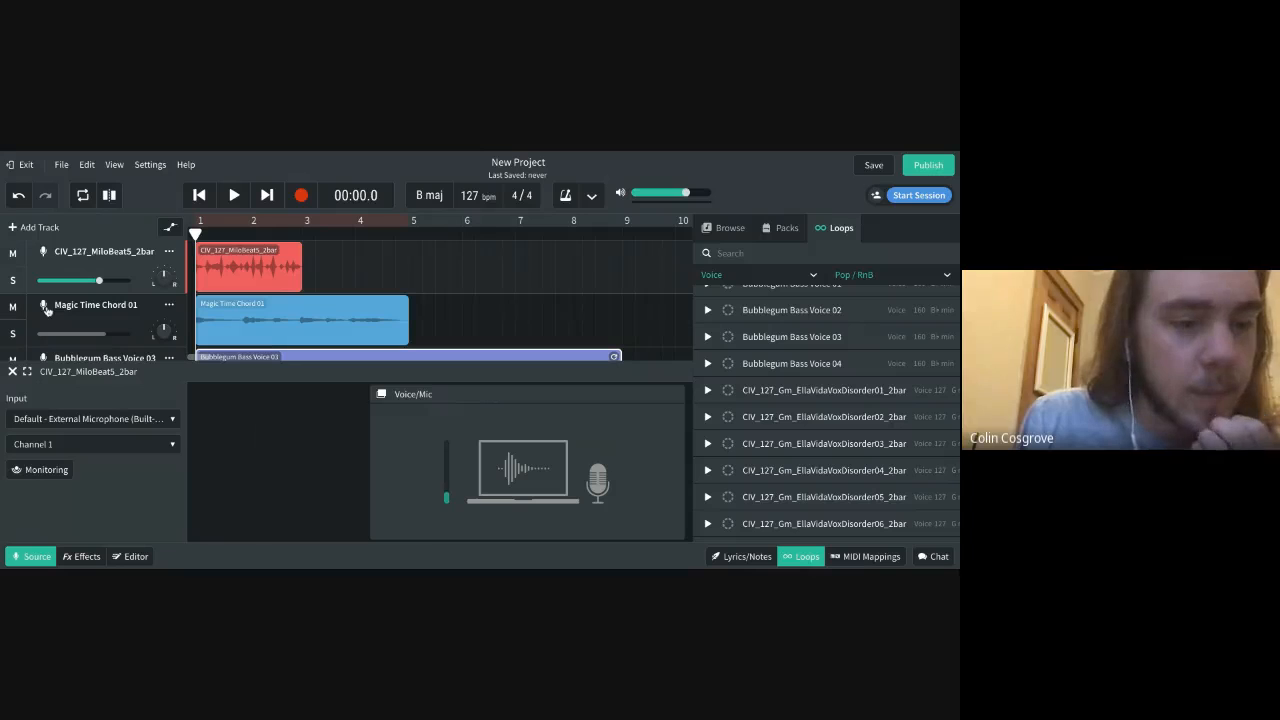
Mute the CIV_127_MiloBeat5_2bar, Magic Time Chord 01 and Bubblegum Bass Voice 03 tracks
click(12, 252)
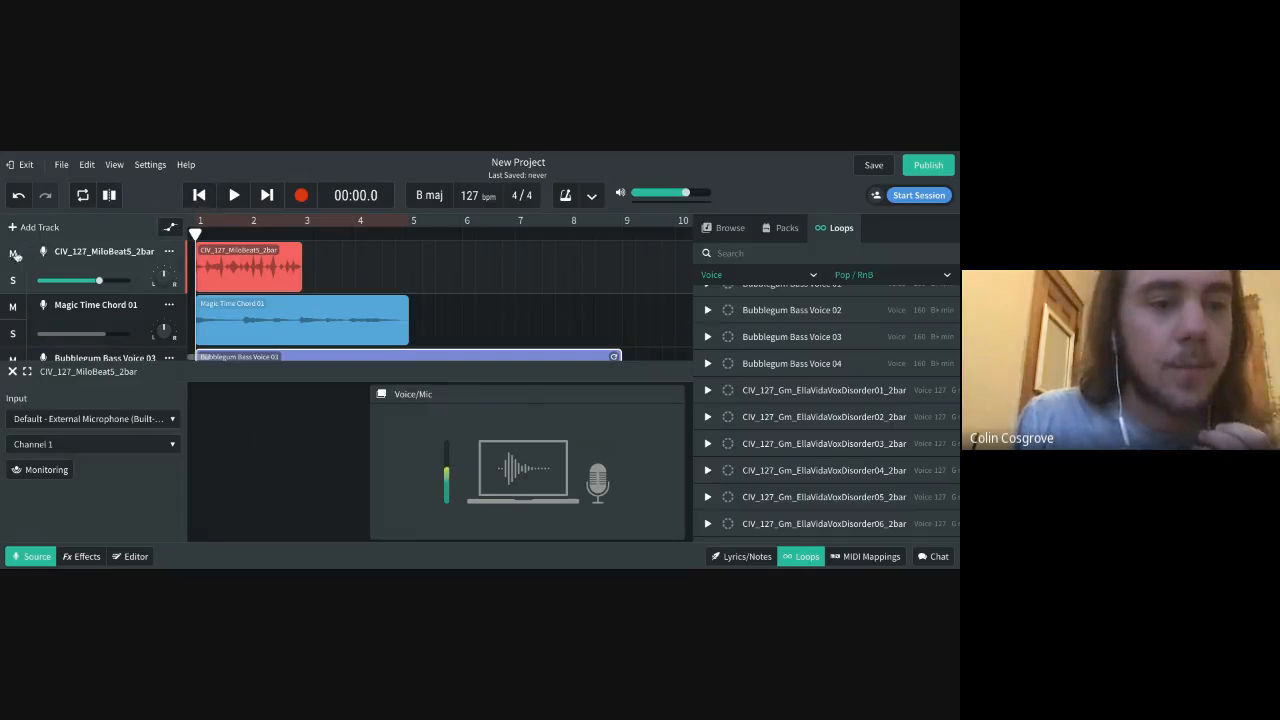
click(12, 306)
scroll(15, 330, down, 3)
click(12, 283)
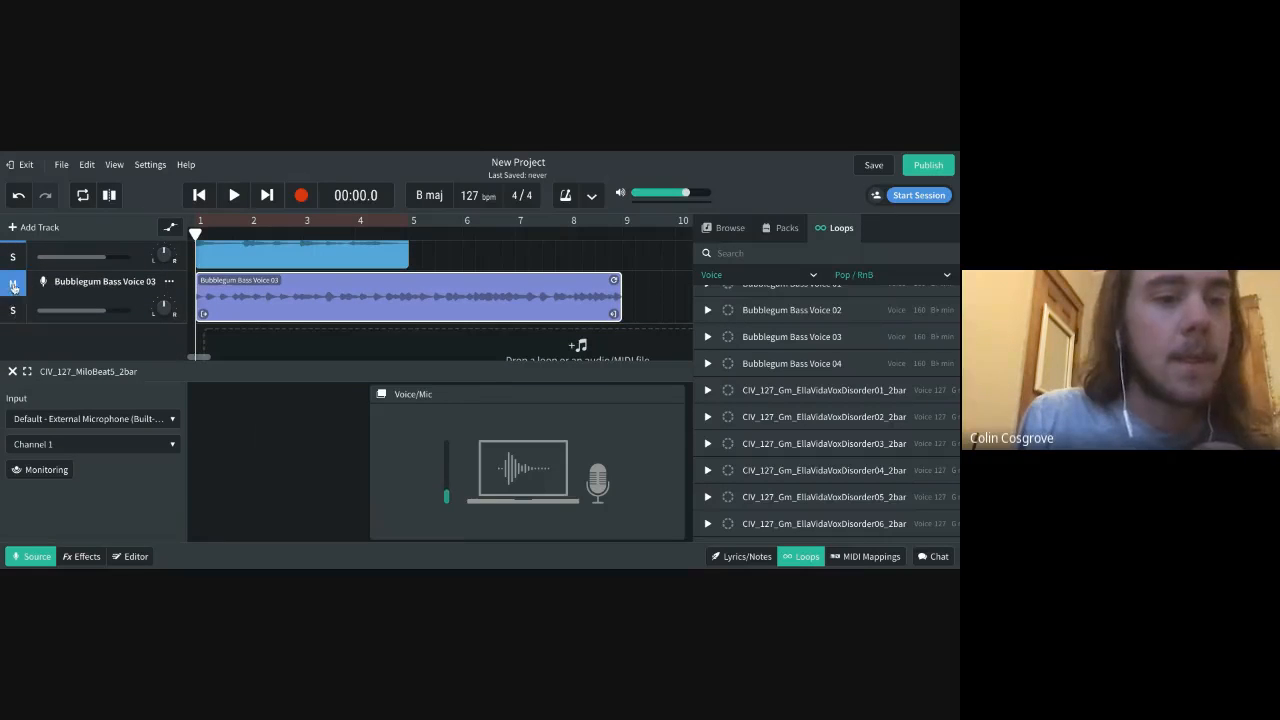
Play the project briefly with all tracks muted and close the beat track's input source settings
key(space)
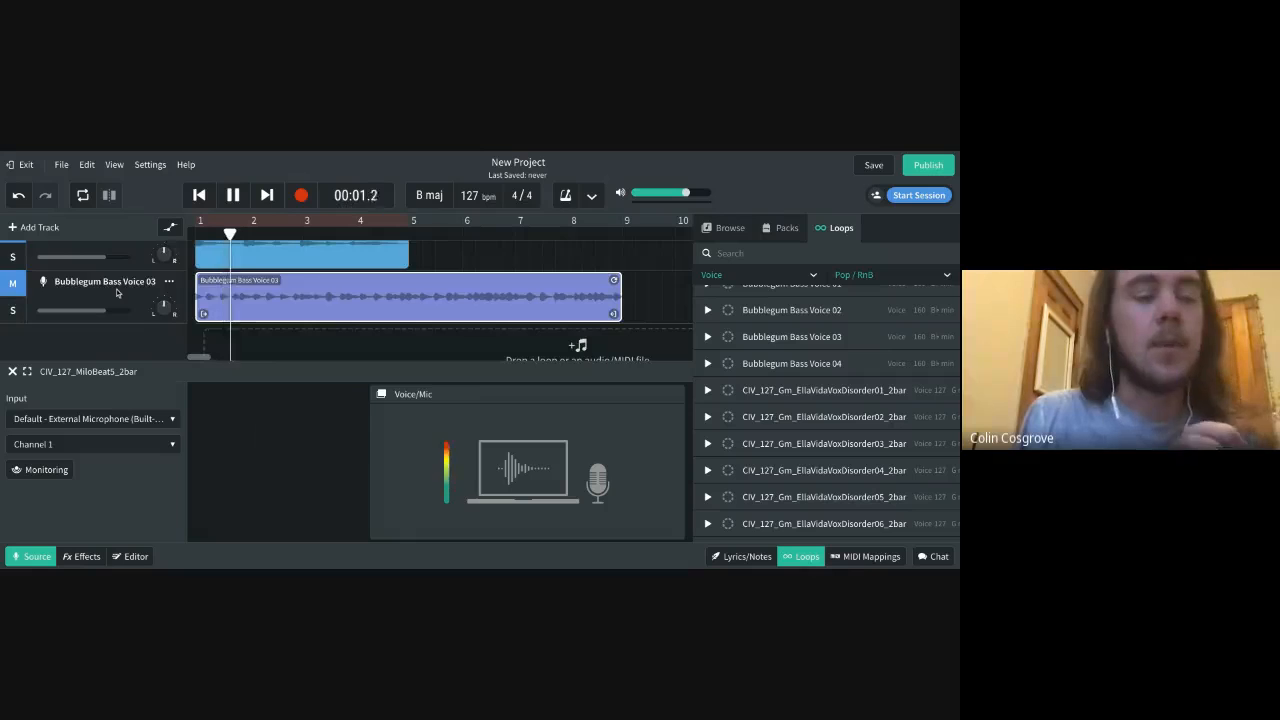
scroll(117, 292, up, 3)
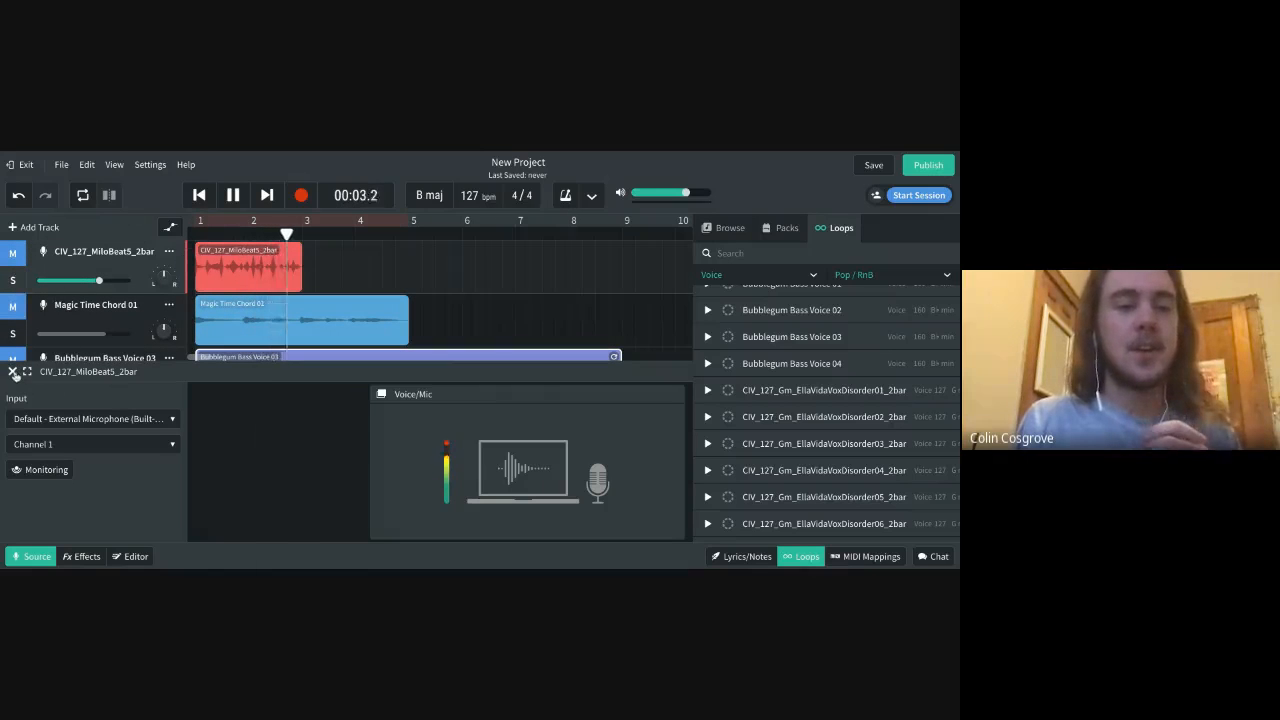
click(13, 371)
key(space)
Return the playhead to the start, turn on the metronome, and play the muted project briefly to hear it
drag(315, 233, 195, 233)
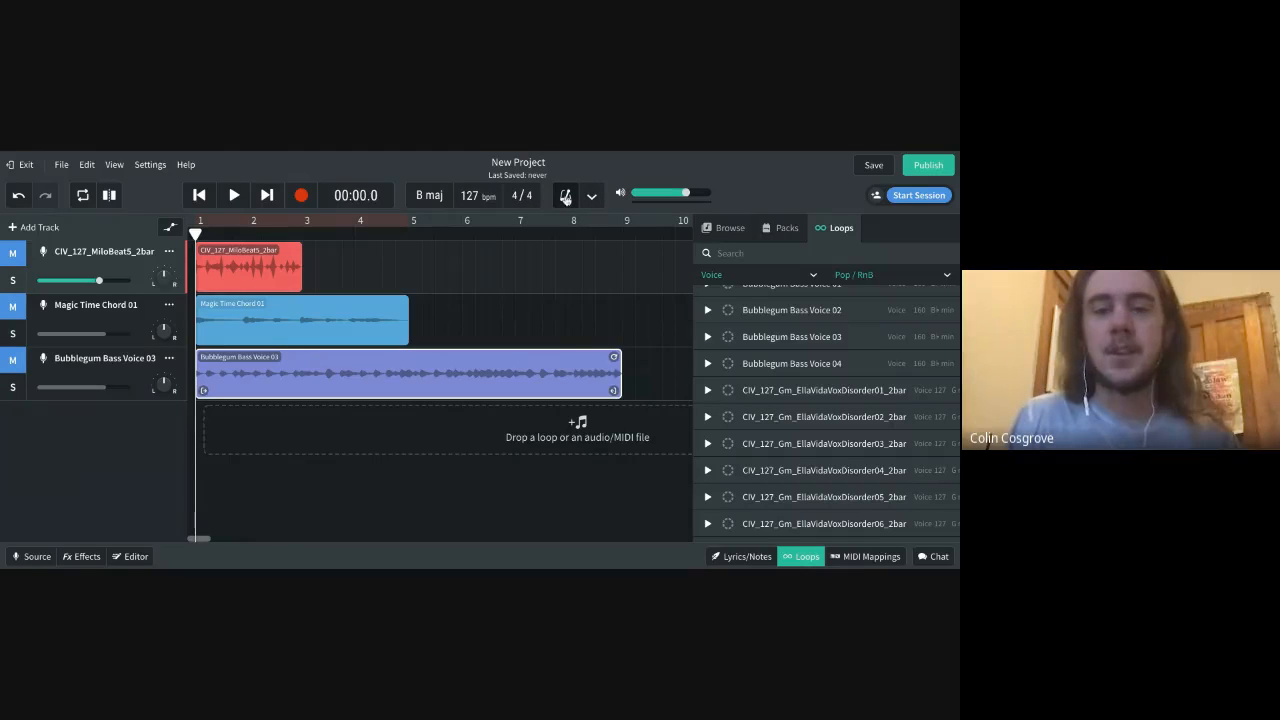
click(233, 196)
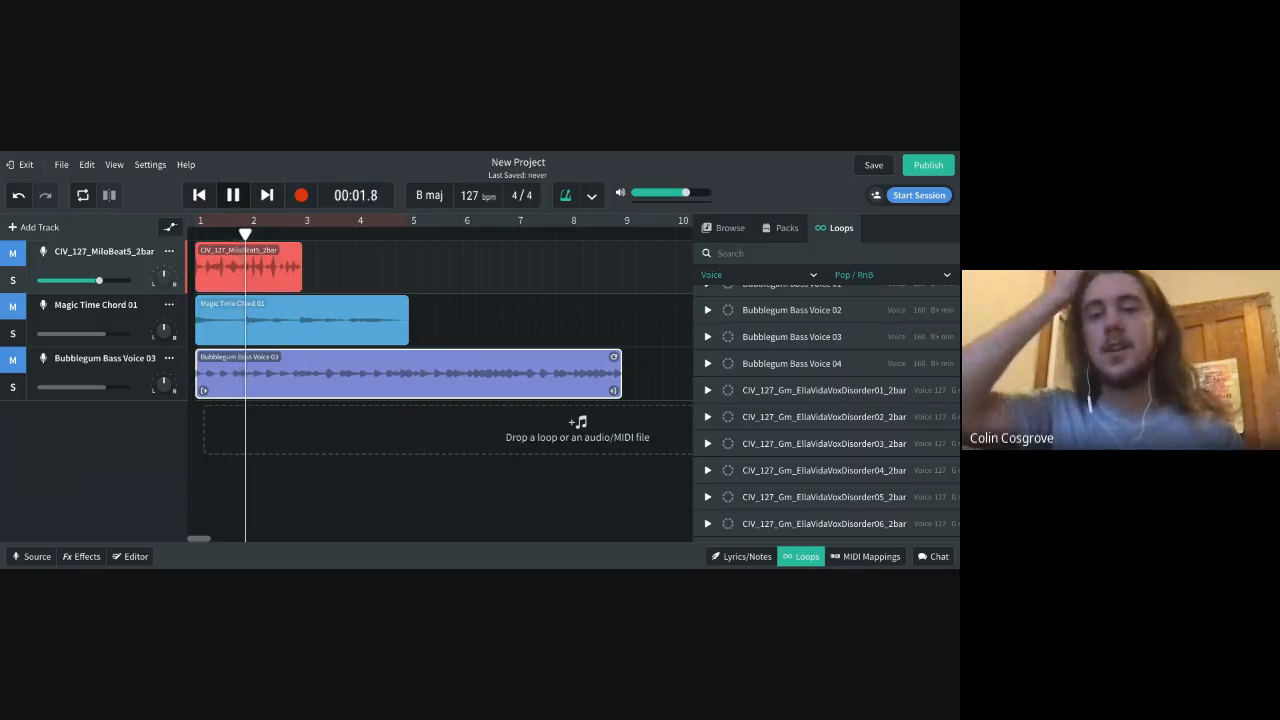
key(space)
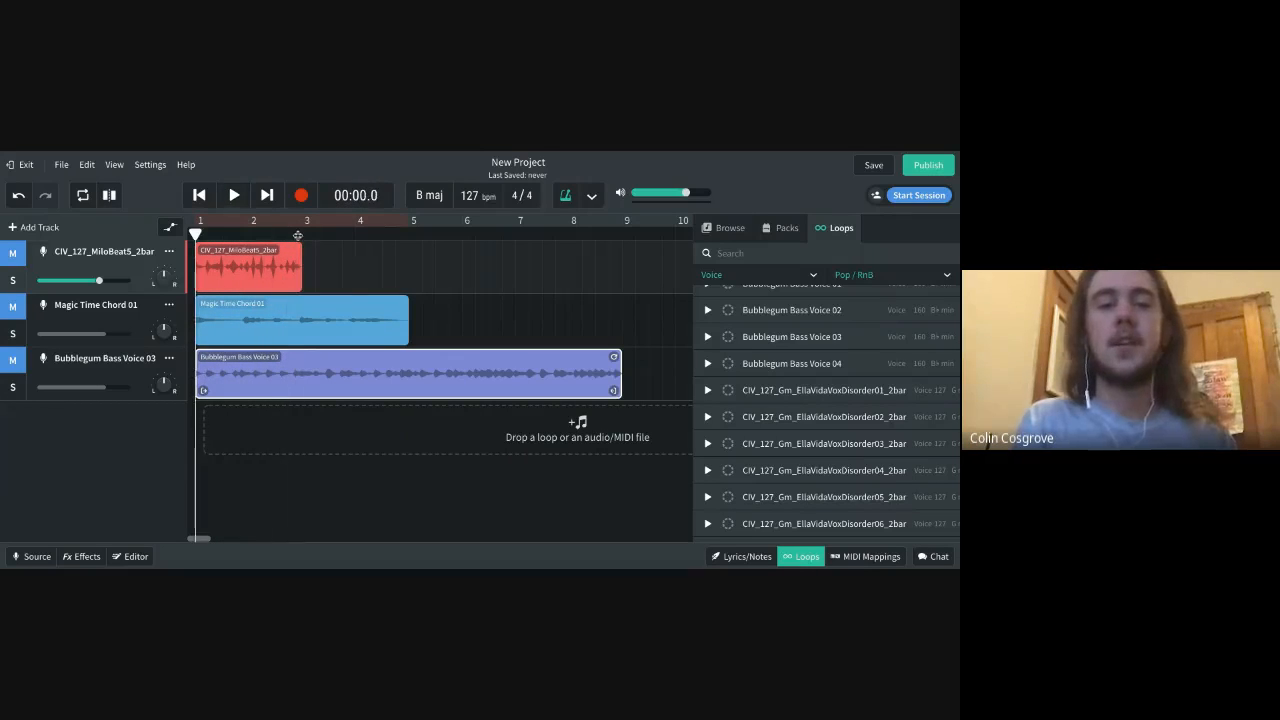
Play the muted project with the metronome for about eight seconds and move the playhead to the Bubblegum Bass Voice 03 clip's end, about 00:15.1
click(231, 198)
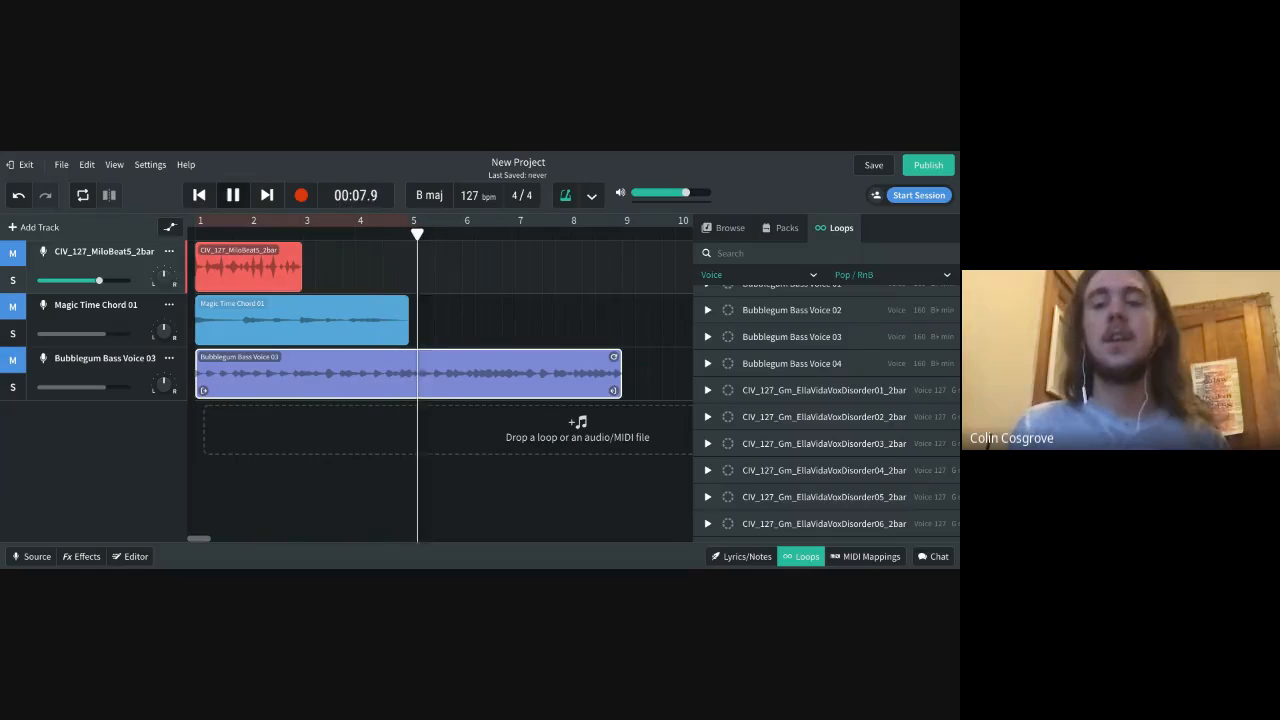
key(space)
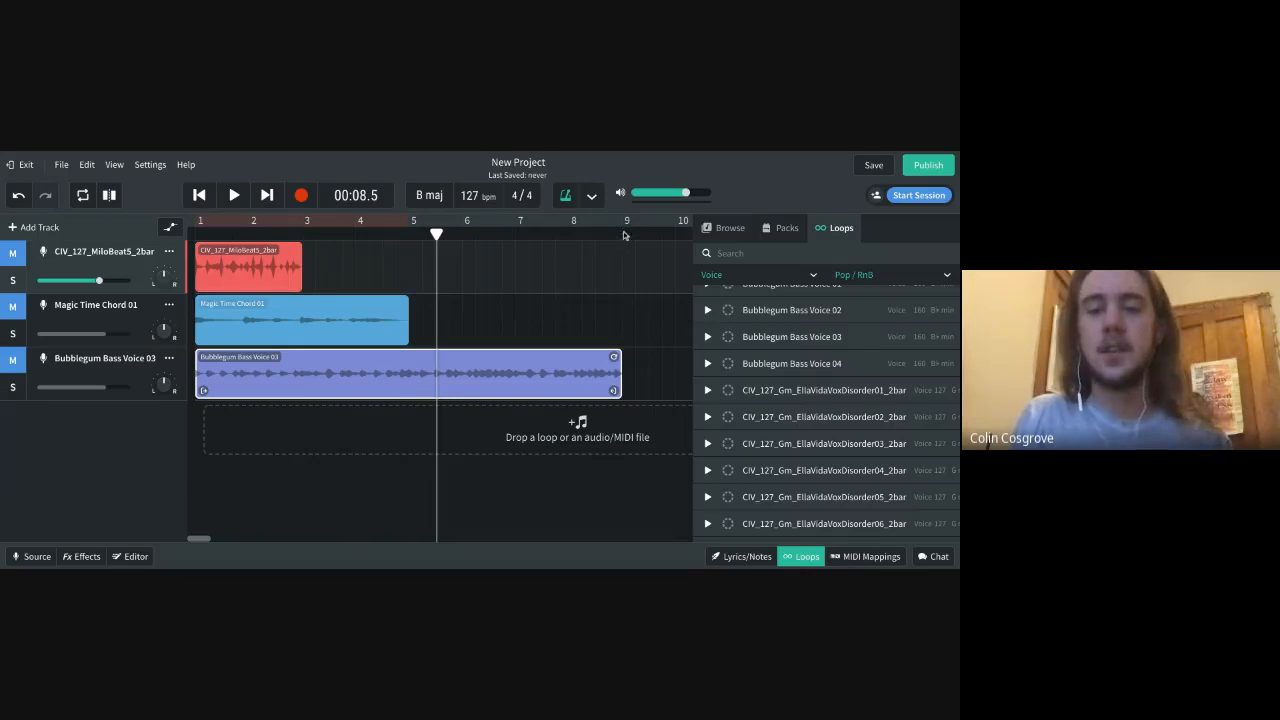
drag(437, 235, 622, 236)
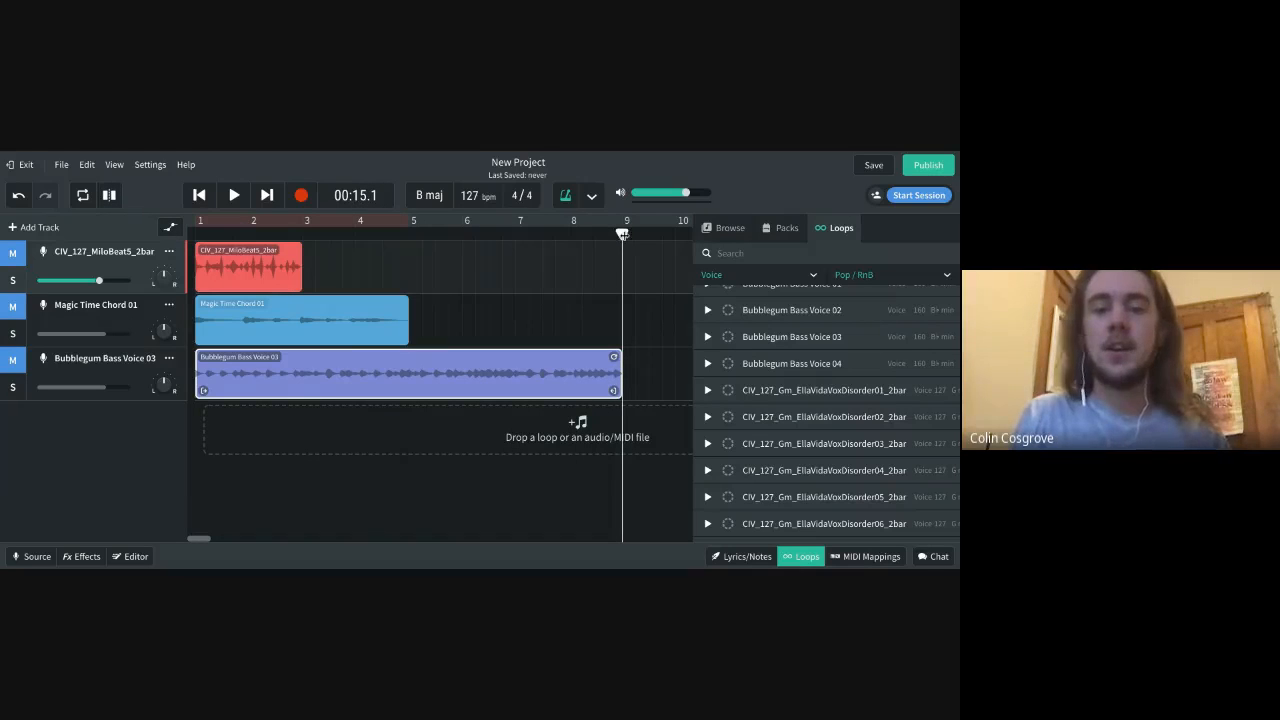
Examine the timeline's bars beyond the ends of the three loop clips, comparing the empty bars with the clips at the song's start
scroll(578, 311, right, 3)
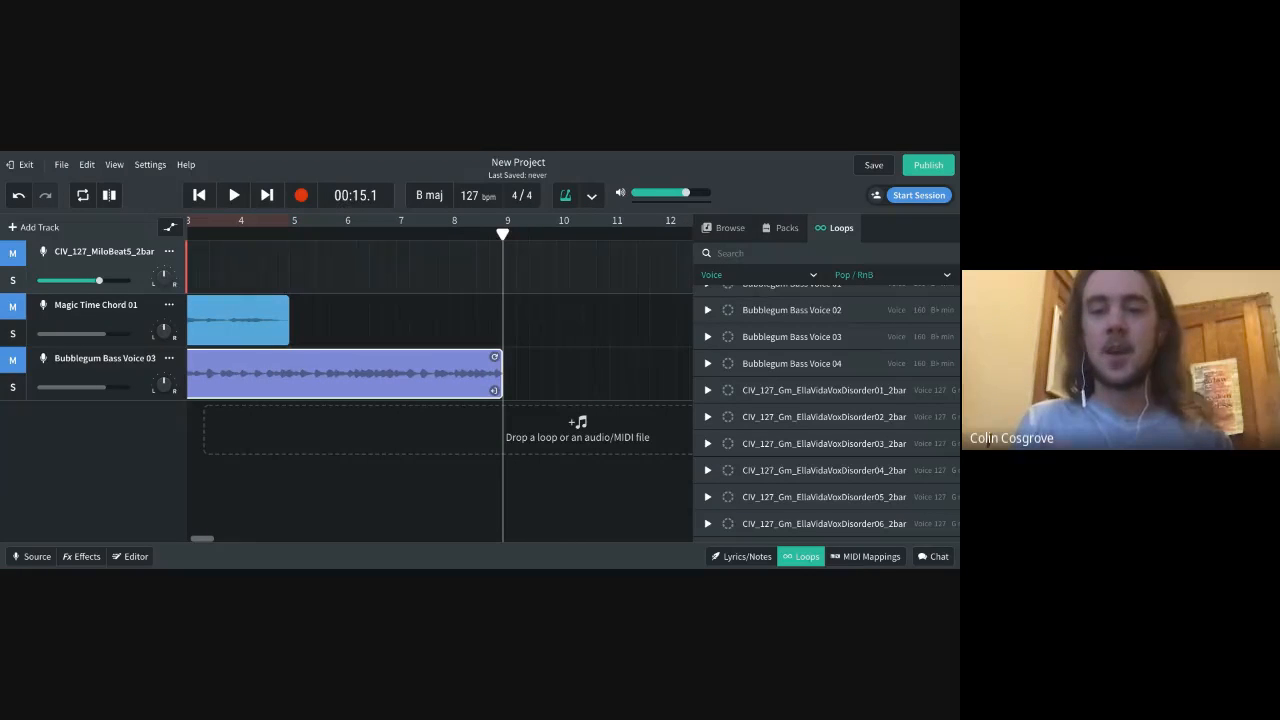
scroll(316, 313, left, 3)
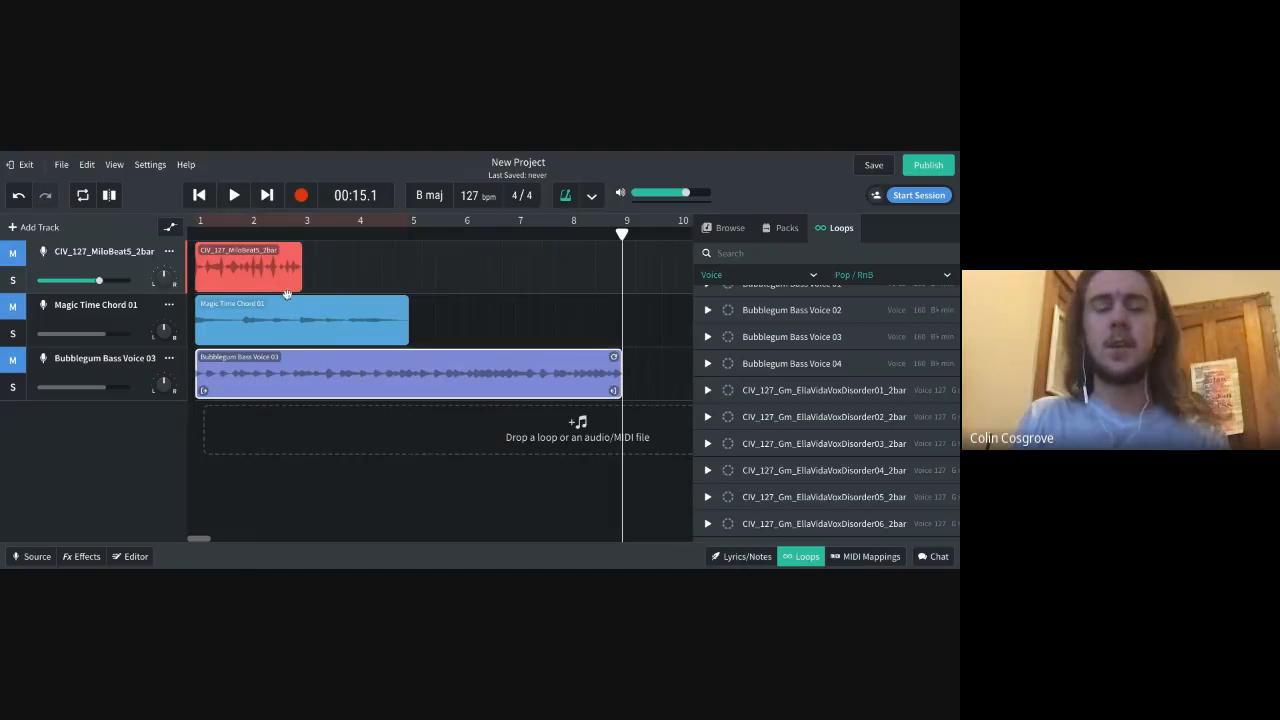
scroll(450, 276, right, 10)
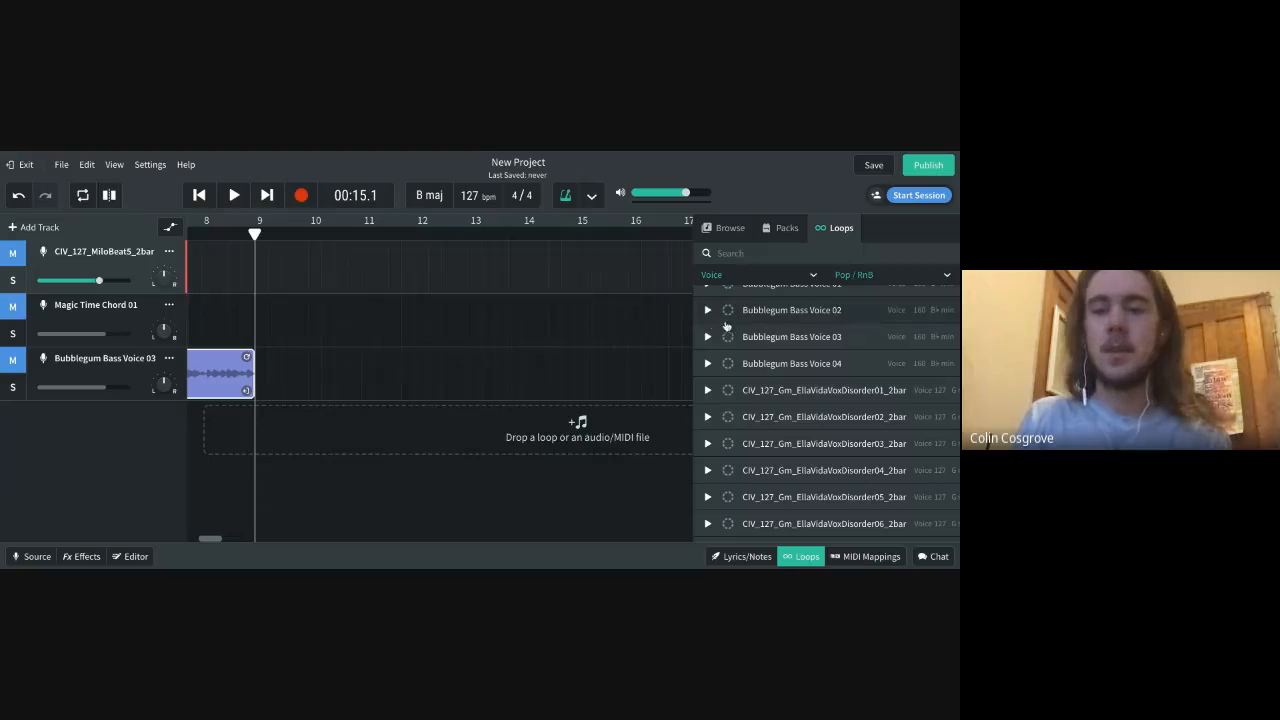
scroll(479, 320, left, 3)
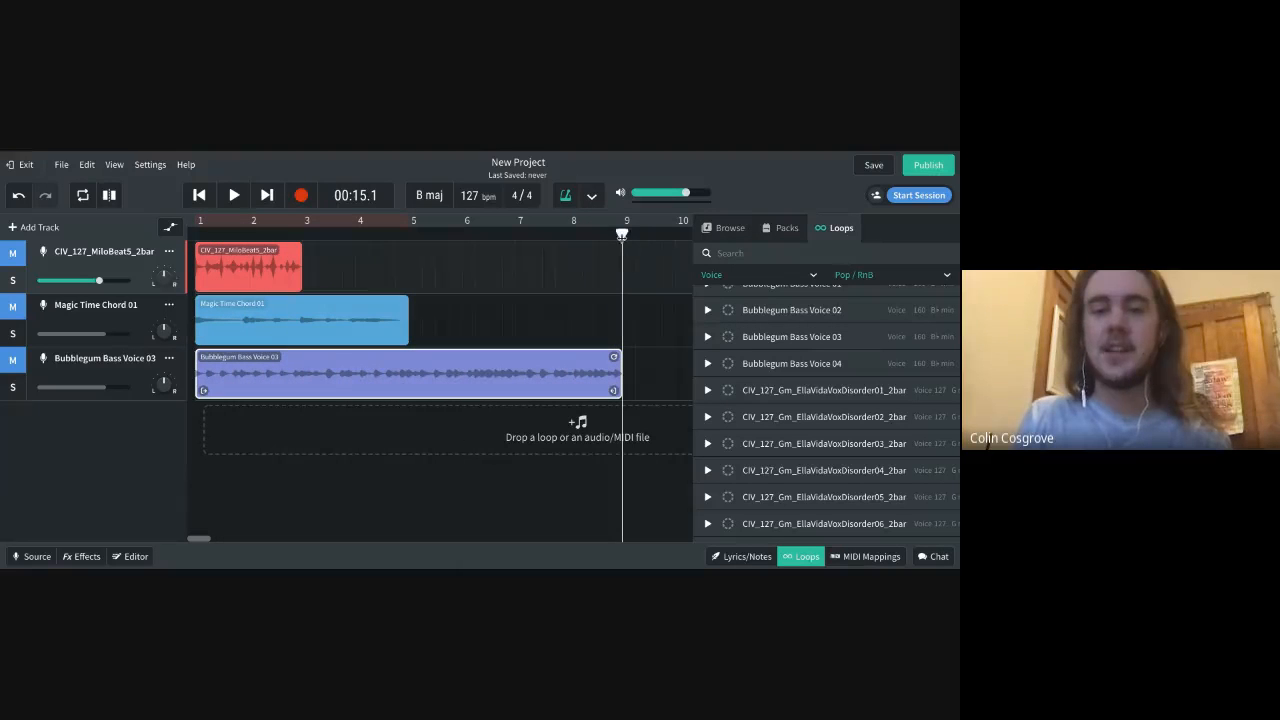
scroll(628, 316, right, 6)
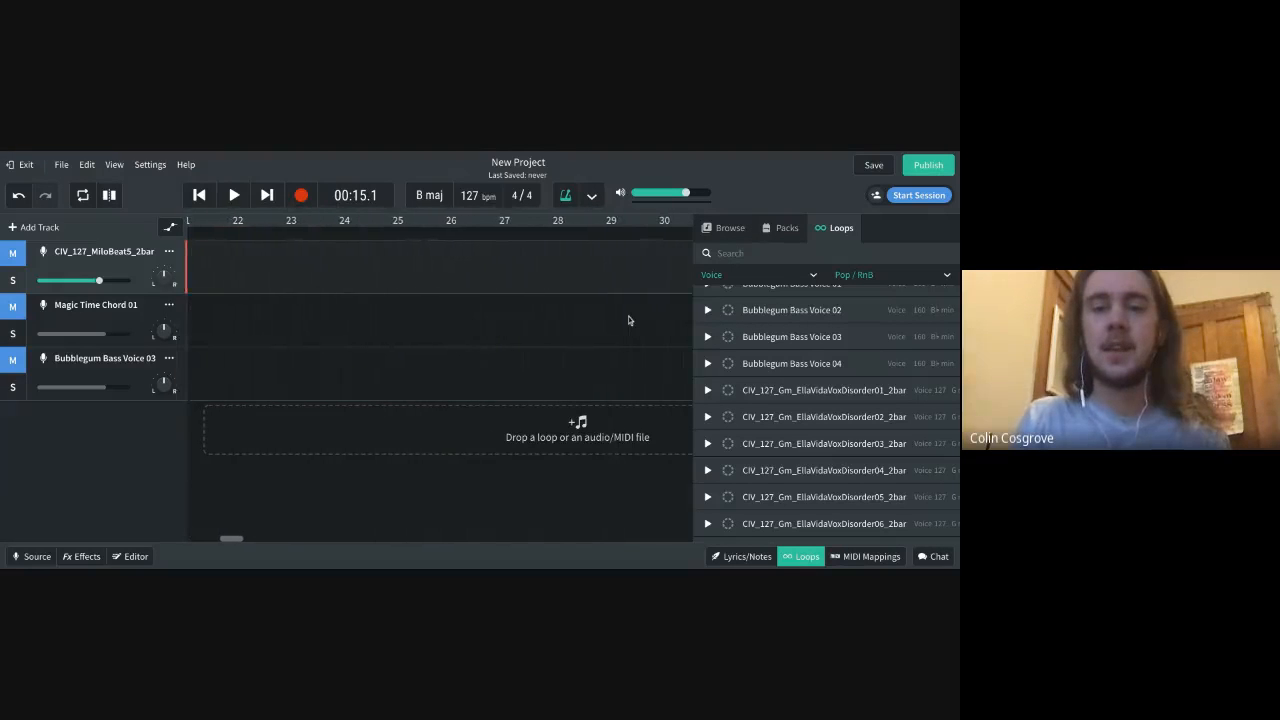
scroll(439, 305, left, 1)
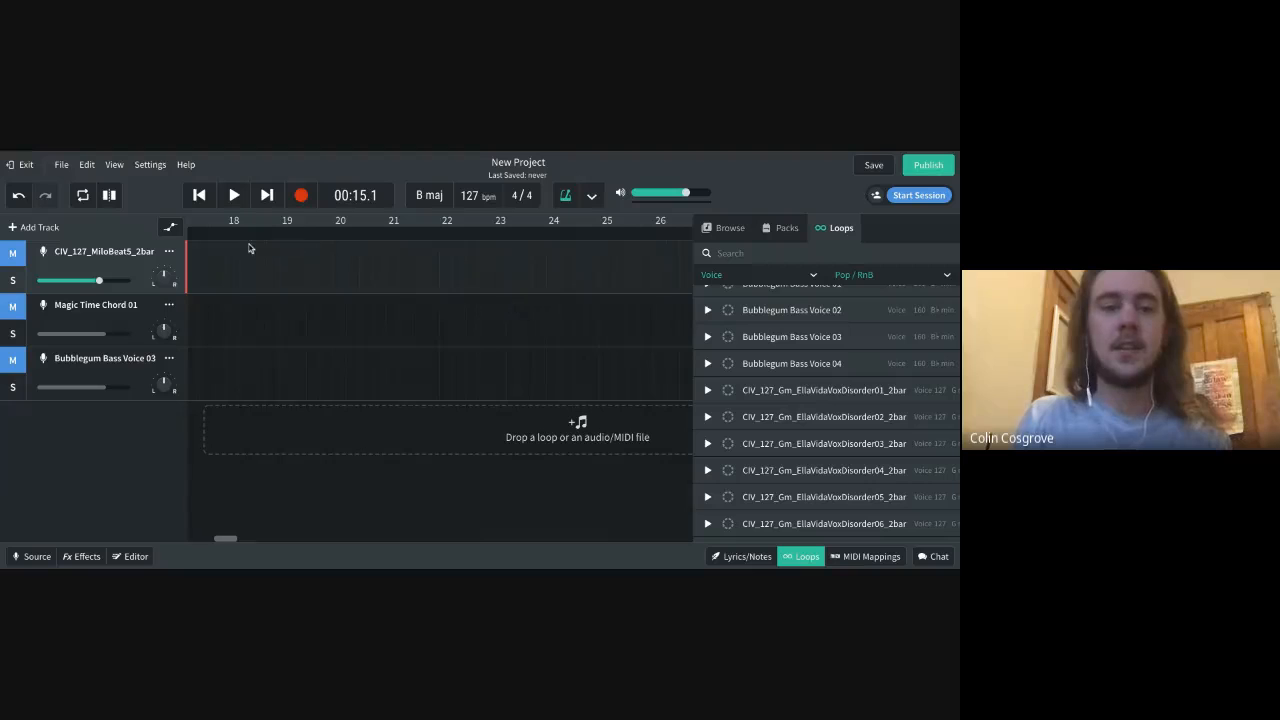
scroll(249, 249, left, 4)
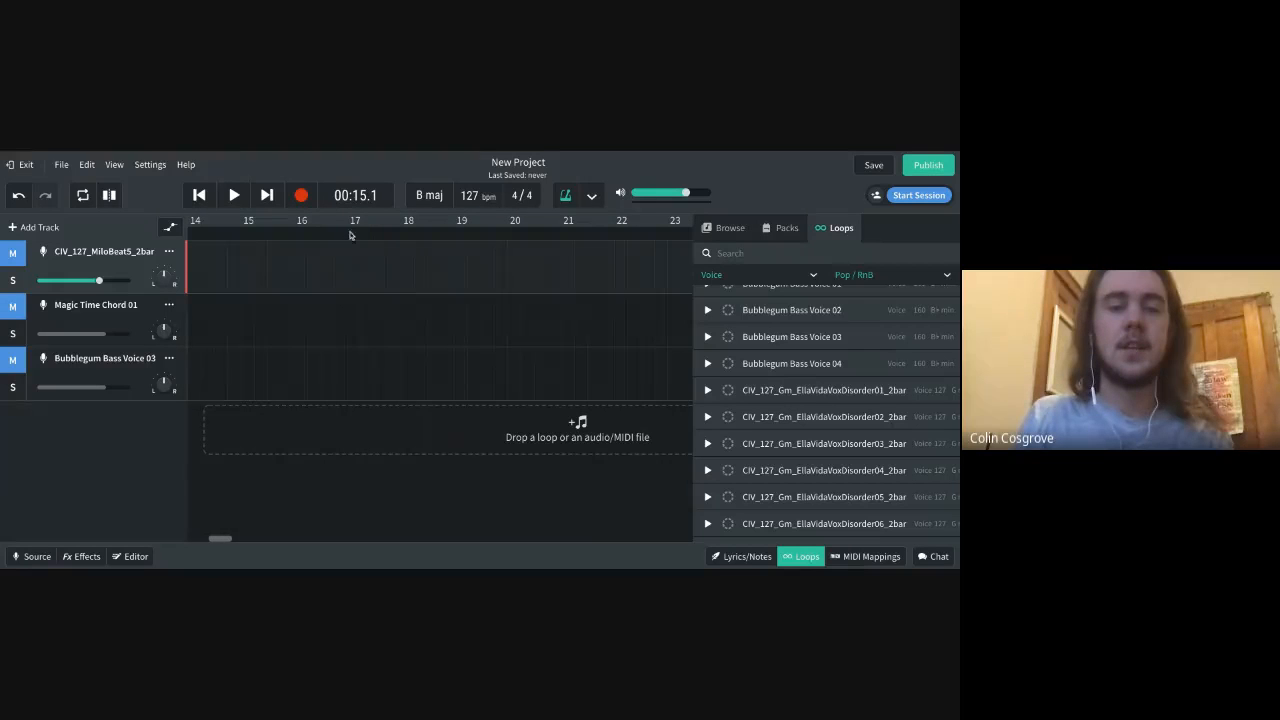
scroll(318, 354, left, 10)
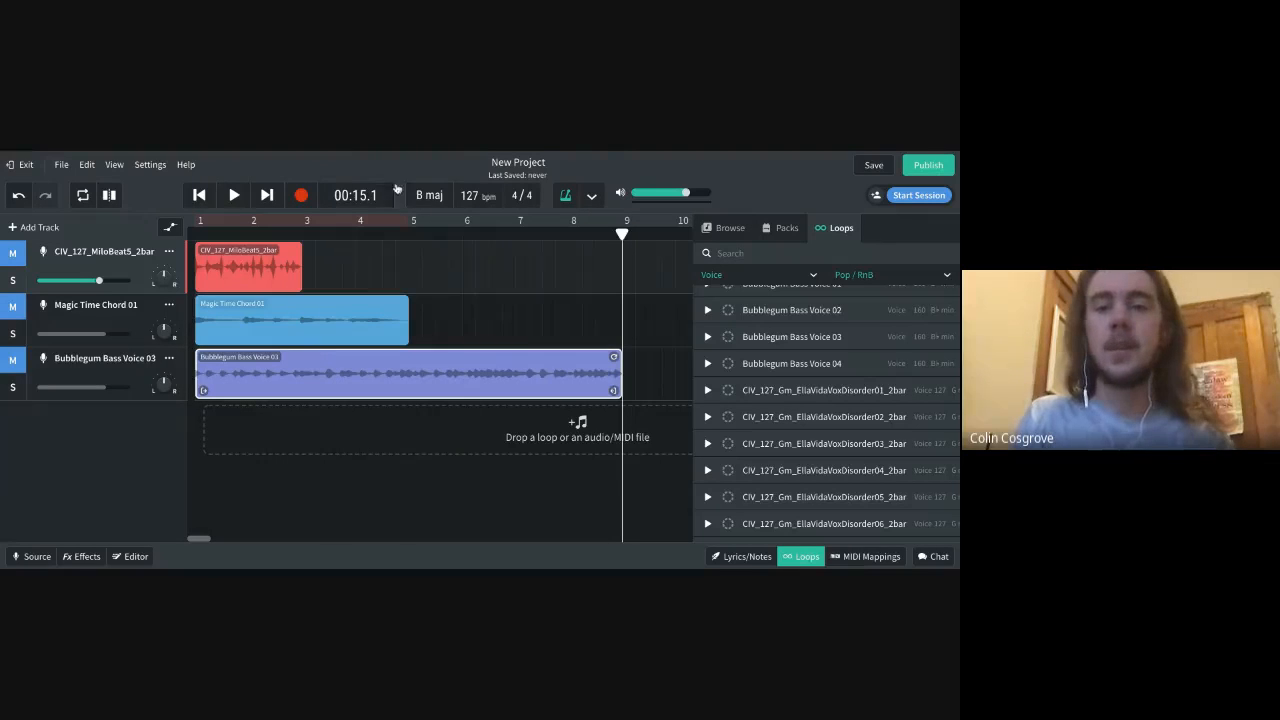